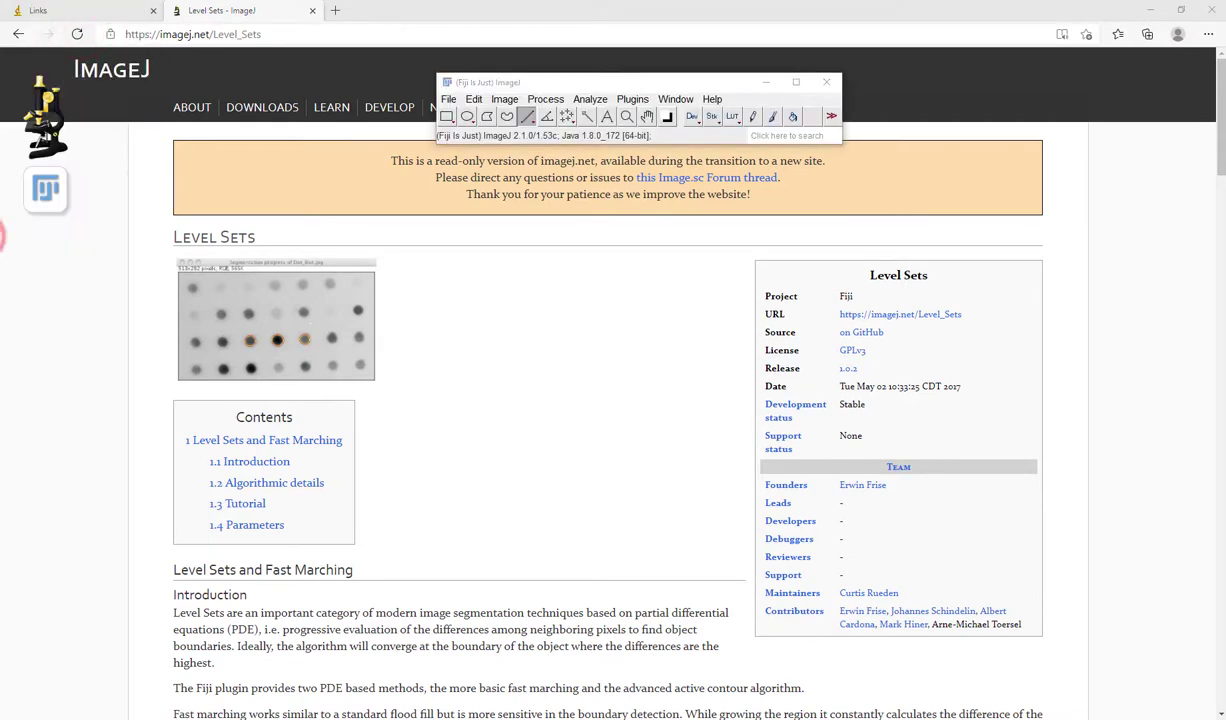
Step: Switch to File Explorer and look through the numbered moss CZI files in the 2. Moss Z-stack folder
{"action": "key", "text": "alt+Tab"}
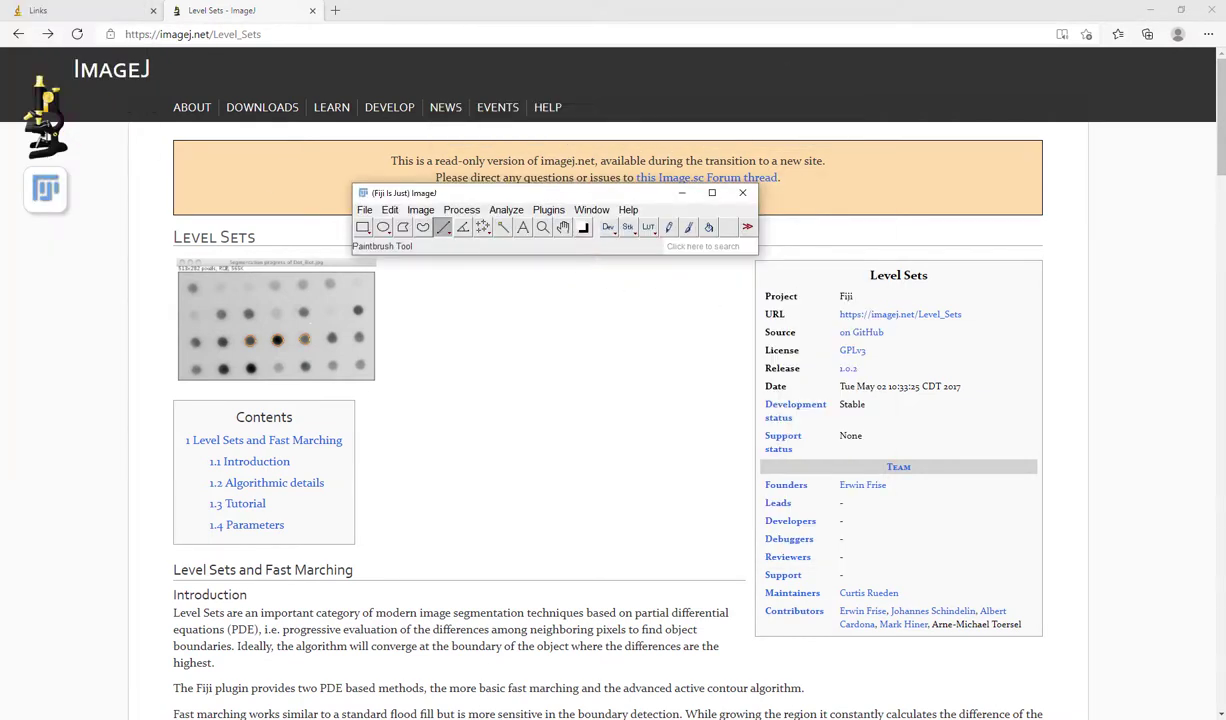
{"action": "key", "text": "alt+Tab"}
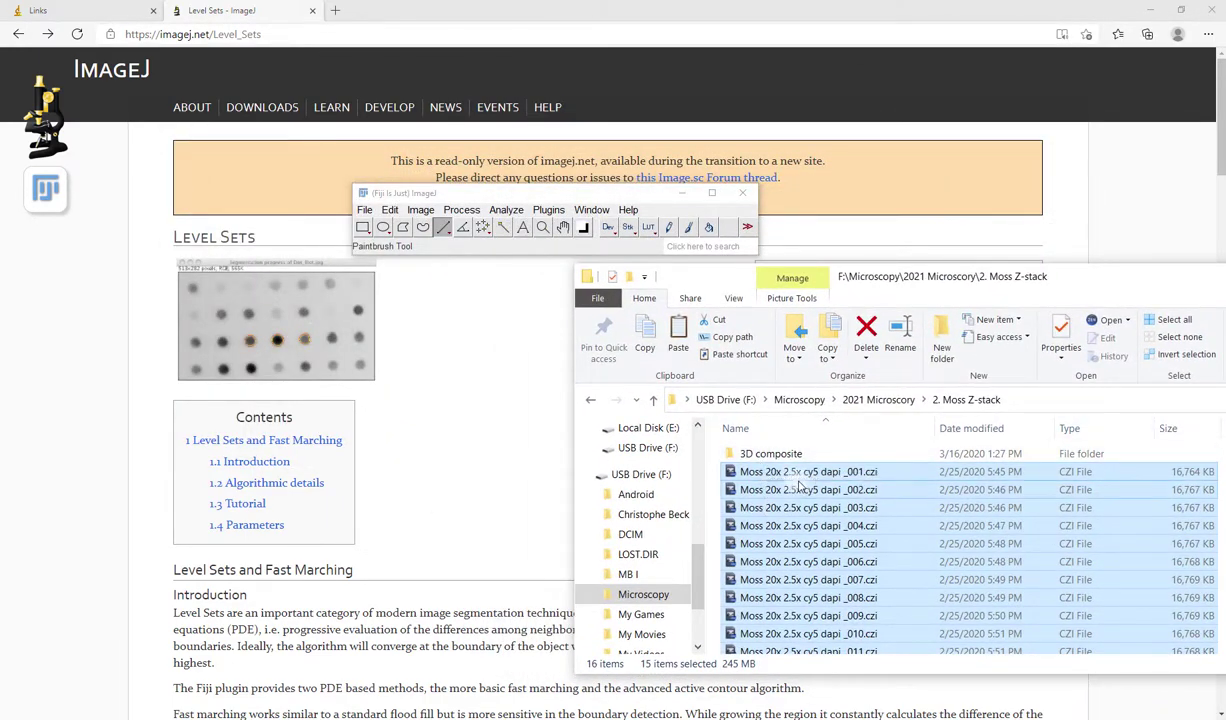
{"action": "scroll", "coordinate": [798, 484], "scroll_direction": "down", "scroll_amount": 2}
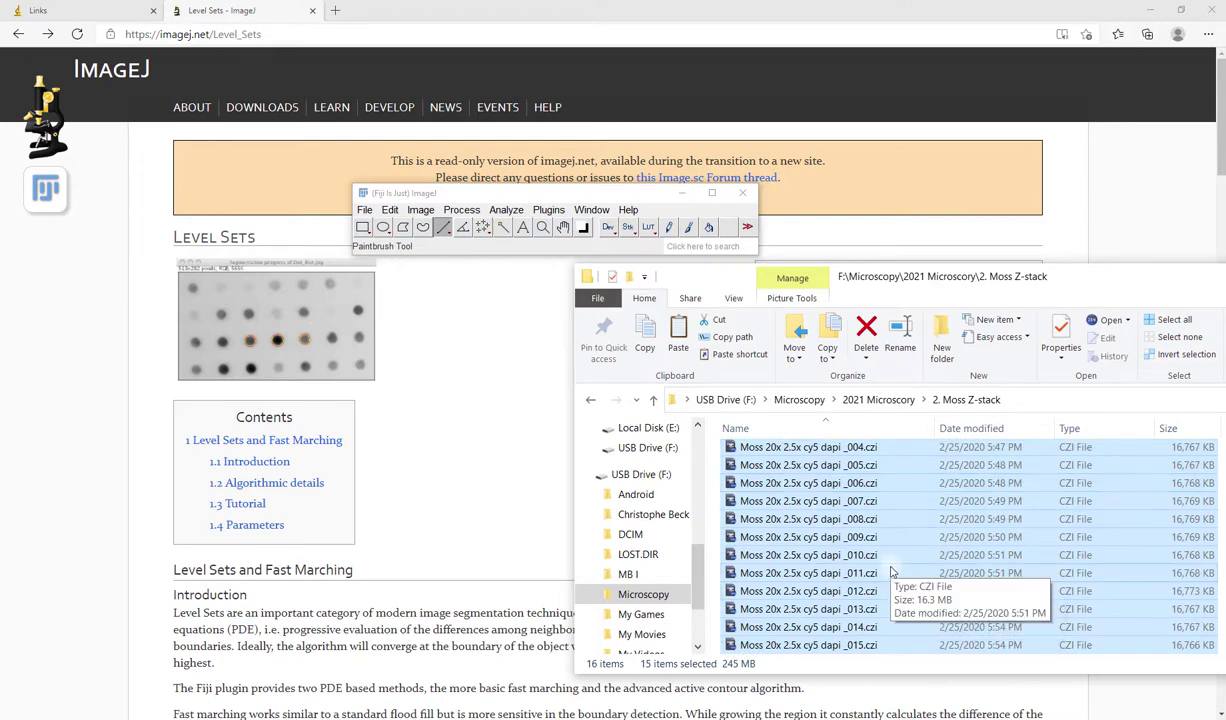
{"action": "scroll", "coordinate": [892, 571], "scroll_direction": "up", "scroll_amount": 2}
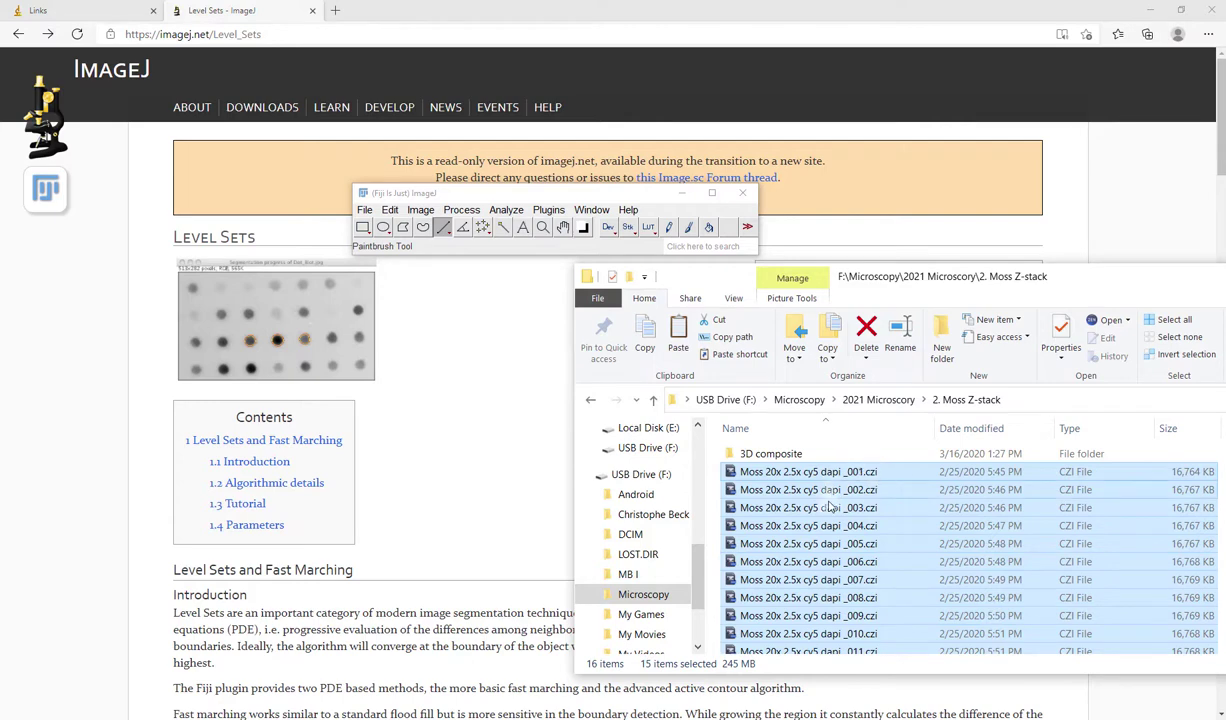
{"action": "scroll", "coordinate": [822, 510], "scroll_direction": "down", "scroll_amount": 2}
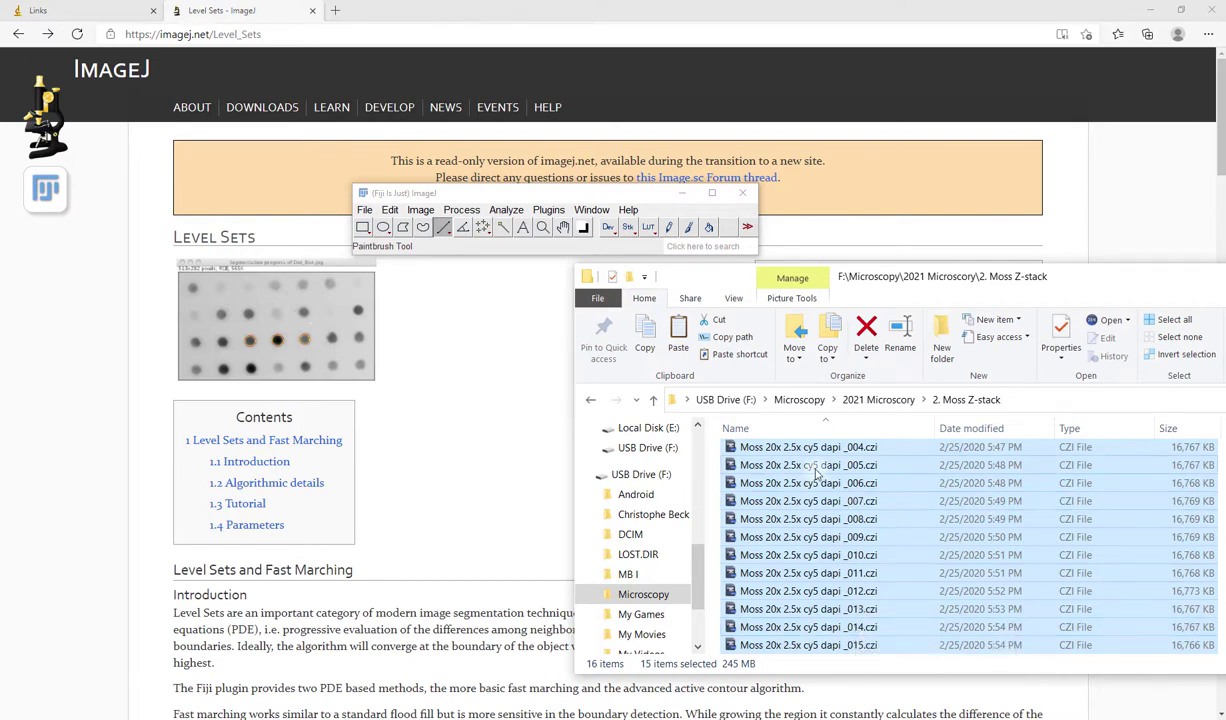
{"action": "scroll", "coordinate": [813, 467], "scroll_direction": "up", "scroll_amount": 2}
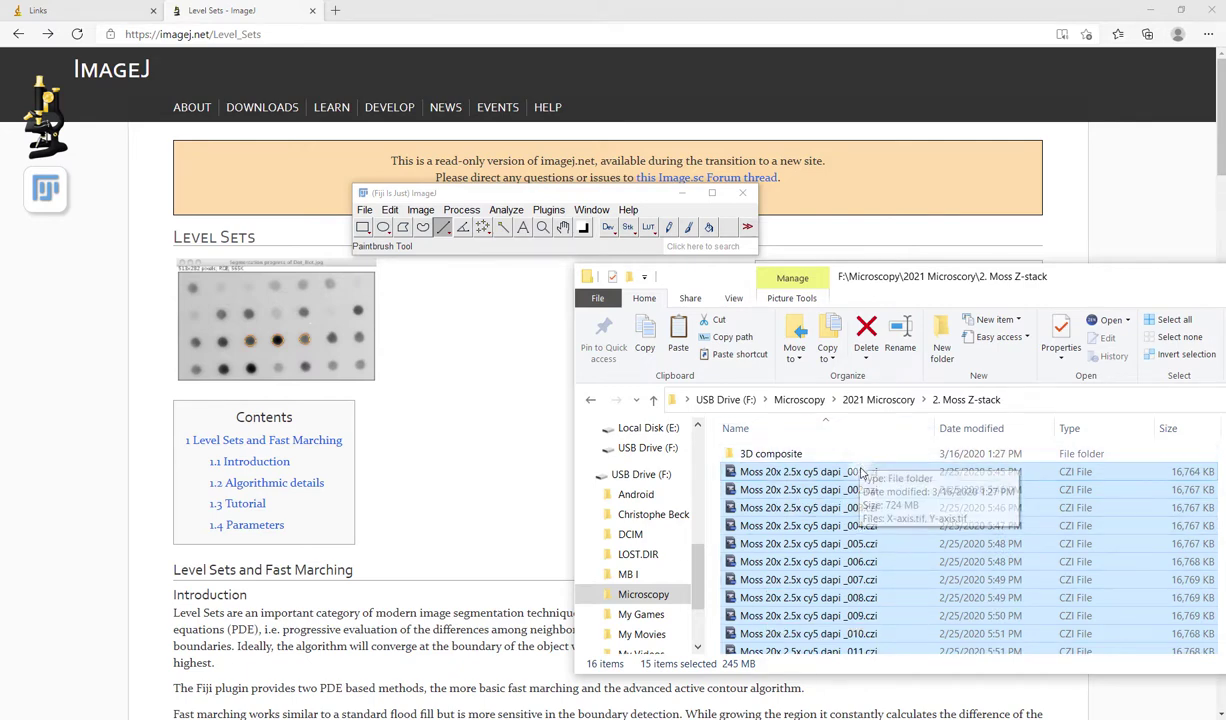
{"action": "scroll", "coordinate": [858, 563], "scroll_direction": "down", "scroll_amount": 2}
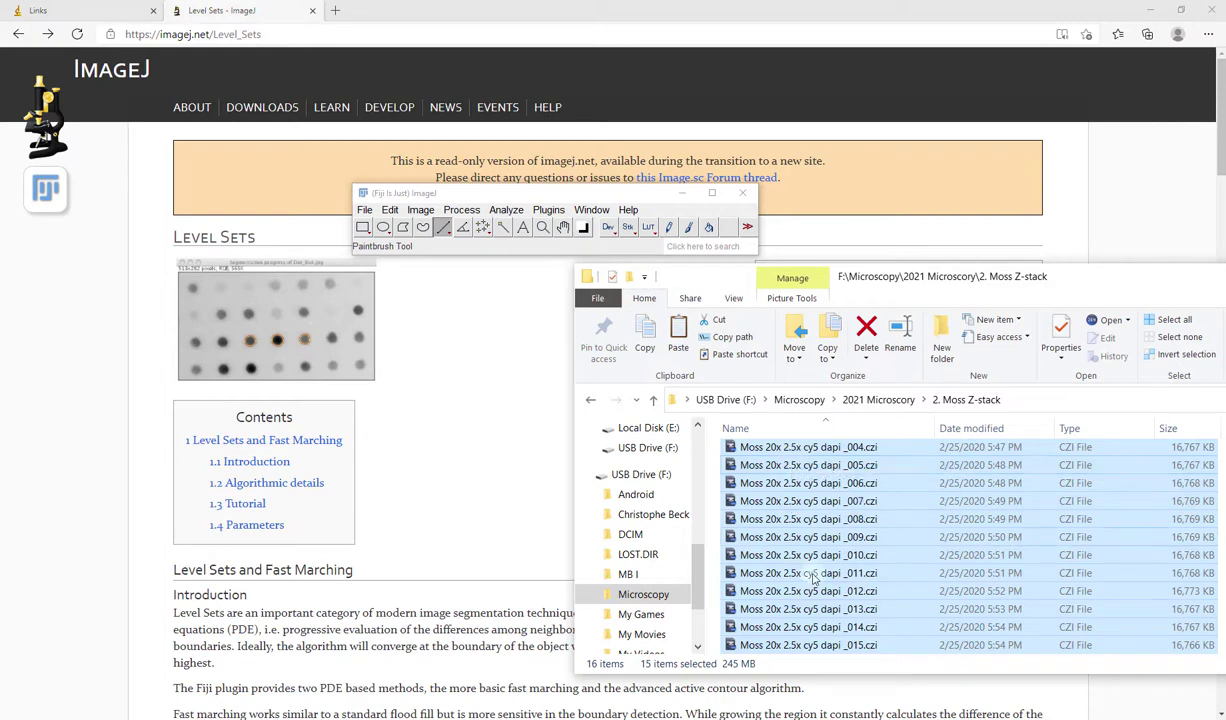
{"action": "scroll", "coordinate": [793, 462], "scroll_direction": "up", "scroll_amount": 2}
Step: Import Moss 20x 2.5x cy5 dapi _001.czi into ImageJ as a hyperstack with files of similar names grouped
{"action": "left_click", "coordinate": [800, 472]}
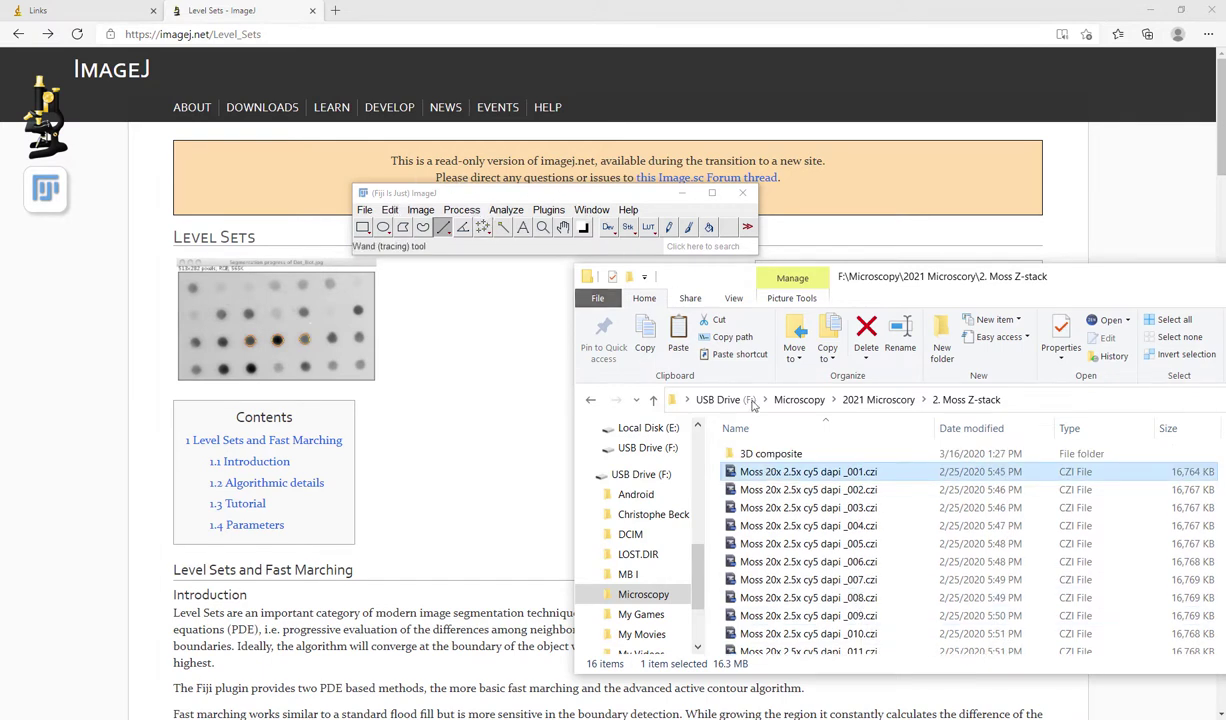
{"action": "left_click_drag", "start_coordinate": [781, 480], "coordinate": [489, 249]}
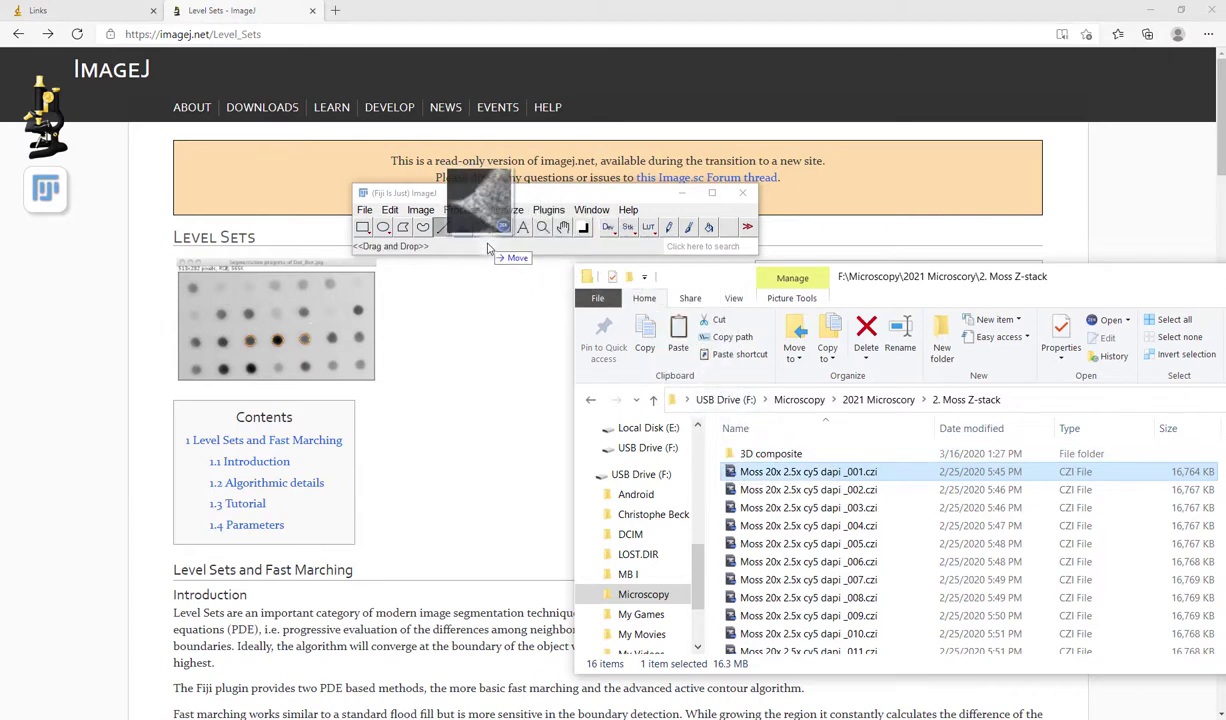
{"action": "left_click_drag", "start_coordinate": [489, 249], "coordinate": [489, 249]}
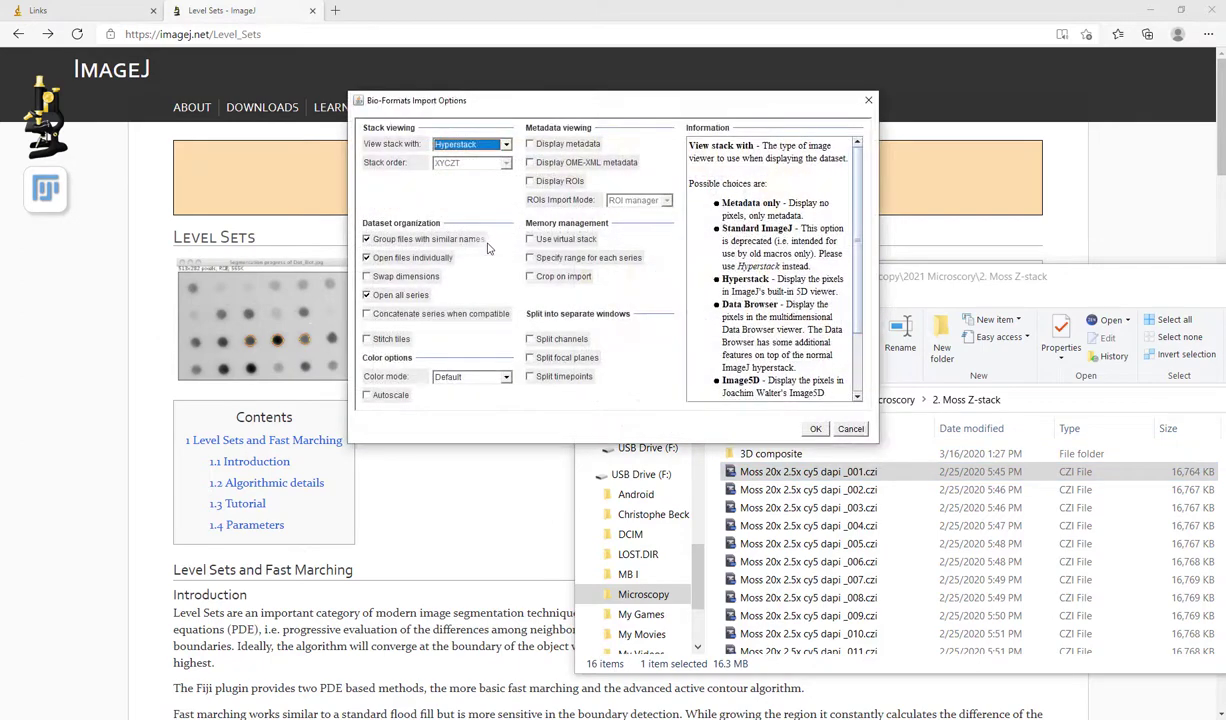
{"action": "left_click_drag", "start_coordinate": [474, 107], "coordinate": [381, 180]}
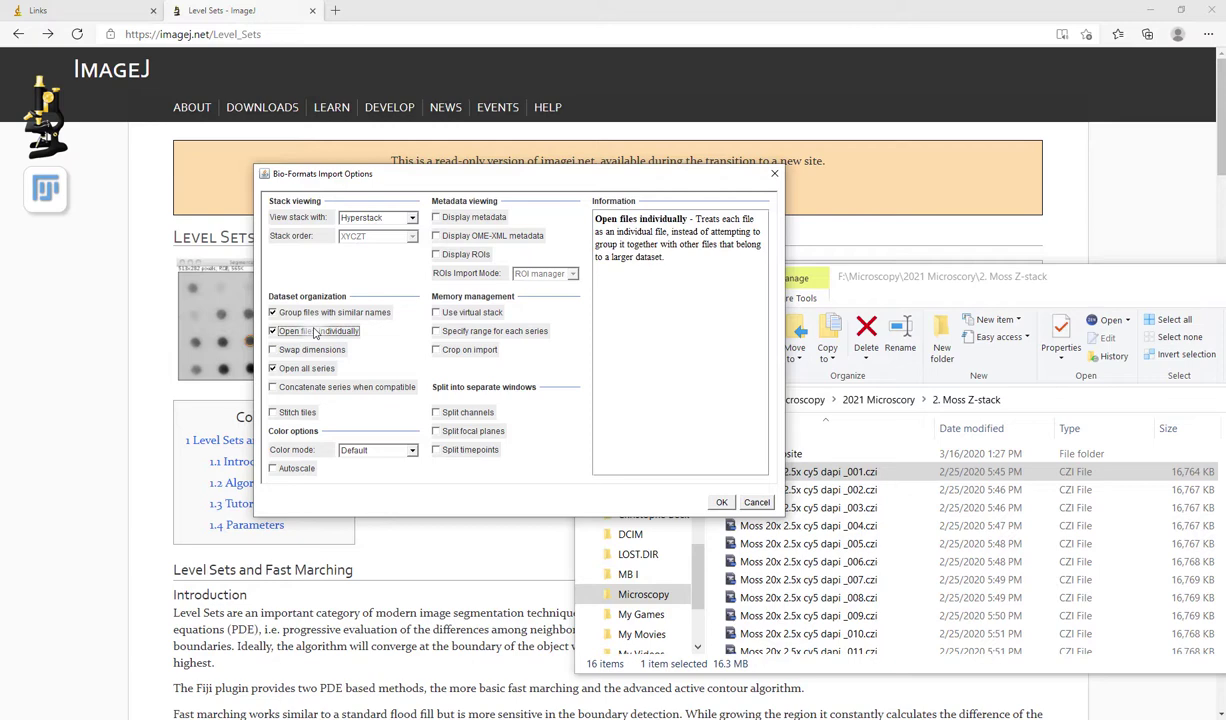
{"action": "left_click", "coordinate": [277, 315]}
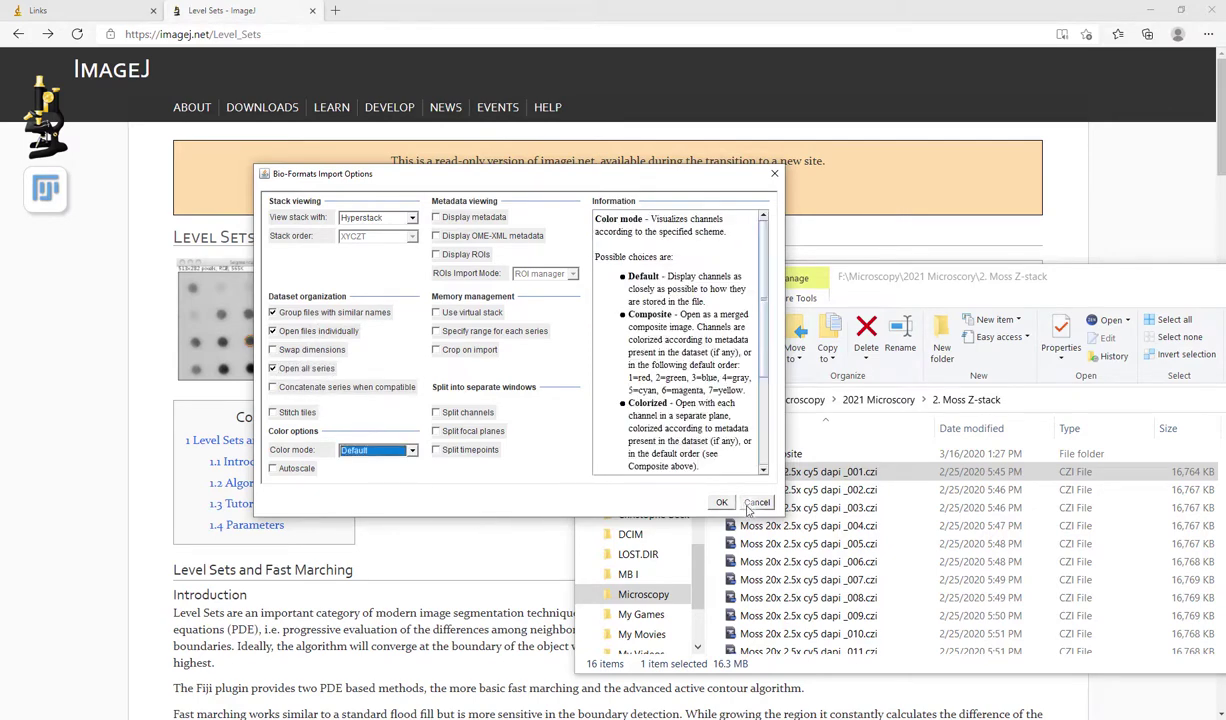
{"action": "left_click", "coordinate": [721, 503]}
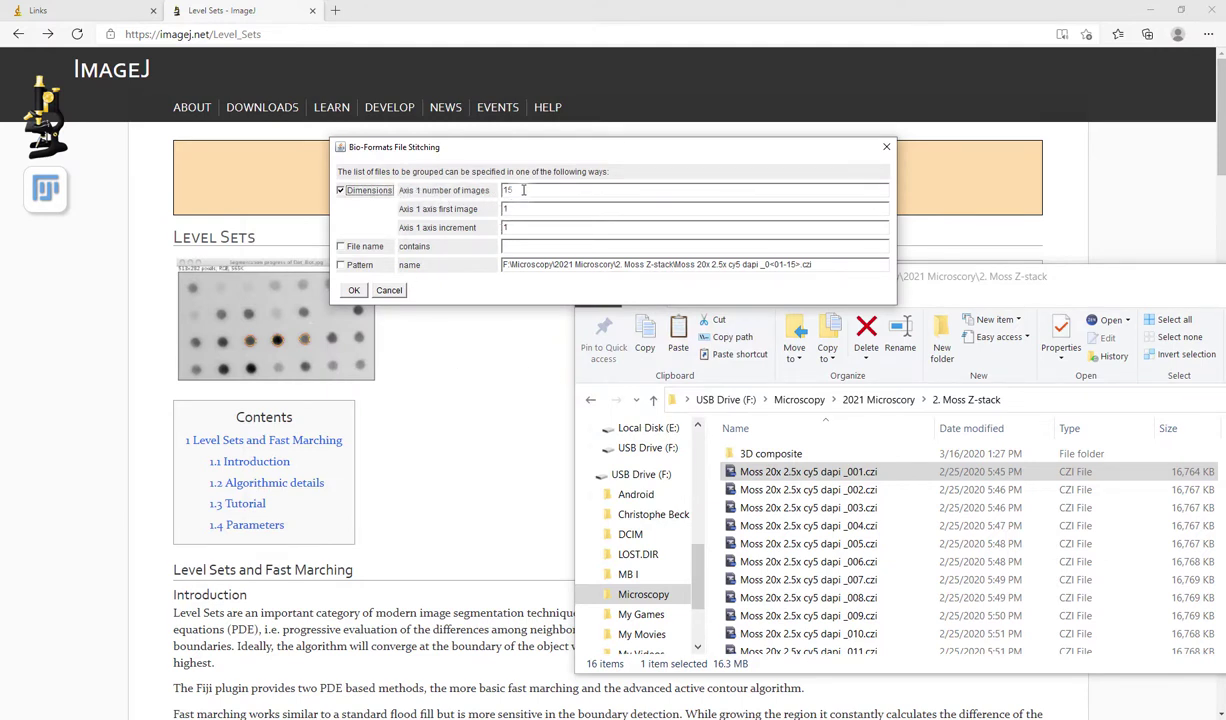
Step: Check the file grouping against the folder and accept stitching 15 images, starting at 1 with increment 1
{"action": "left_click_drag", "start_coordinate": [521, 189], "coordinate": [501, 190]}
{"action": "scroll", "coordinate": [841, 460], "scroll_direction": "down", "scroll_amount": 2}
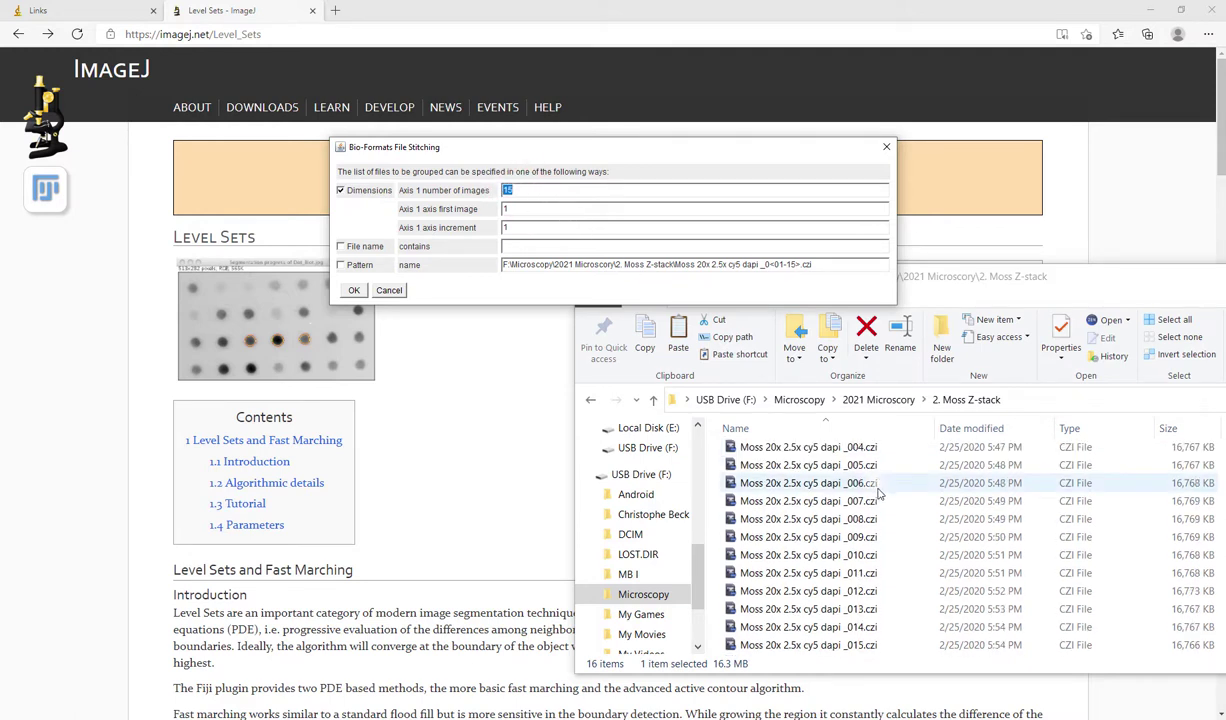
{"action": "scroll", "coordinate": [865, 600], "scroll_direction": "up", "scroll_amount": 2}
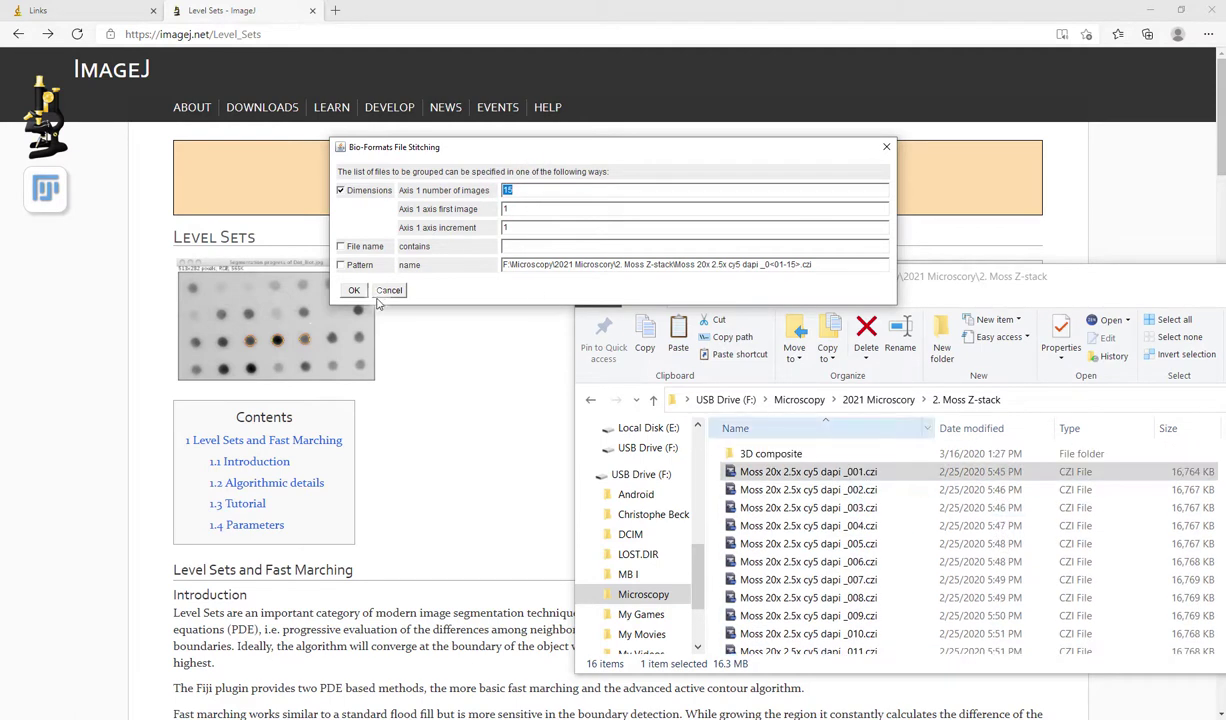
{"action": "left_click", "coordinate": [356, 291]}
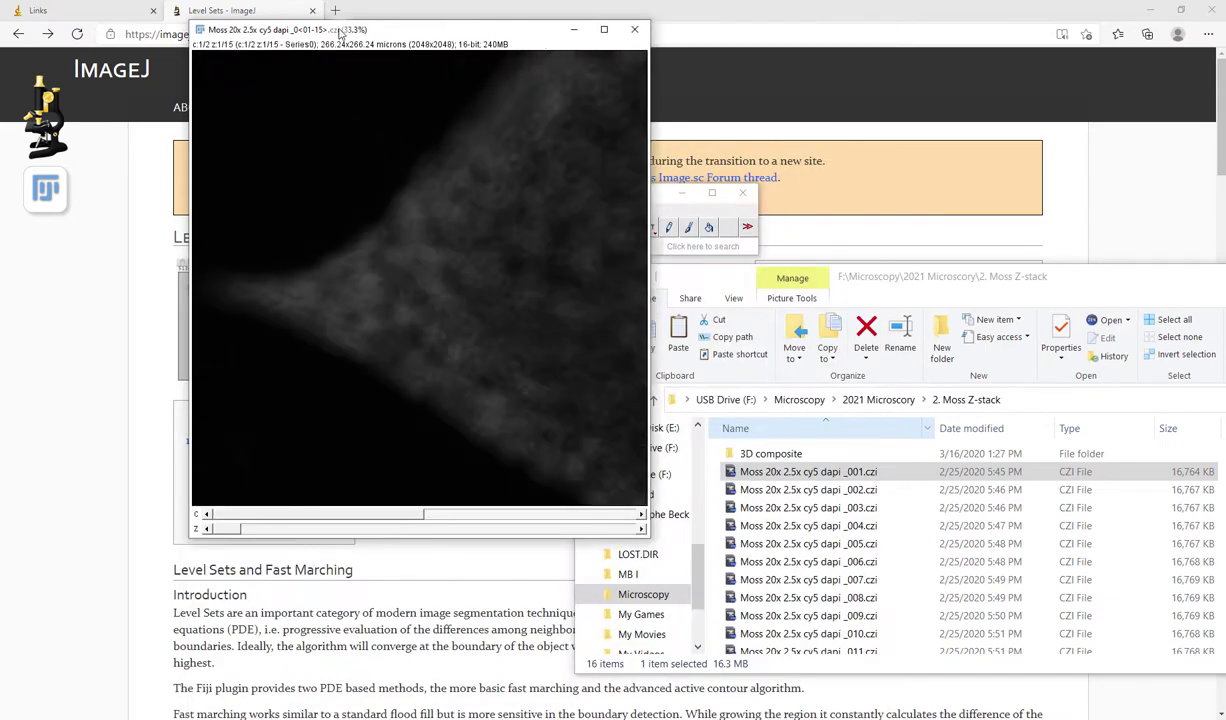
Step: Check the Z and channel sliders of the imported moss stack, compare both channels, and place the image and ImageJ windows apart
{"action": "left_click_drag", "start_coordinate": [330, 29], "coordinate": [359, 94]}
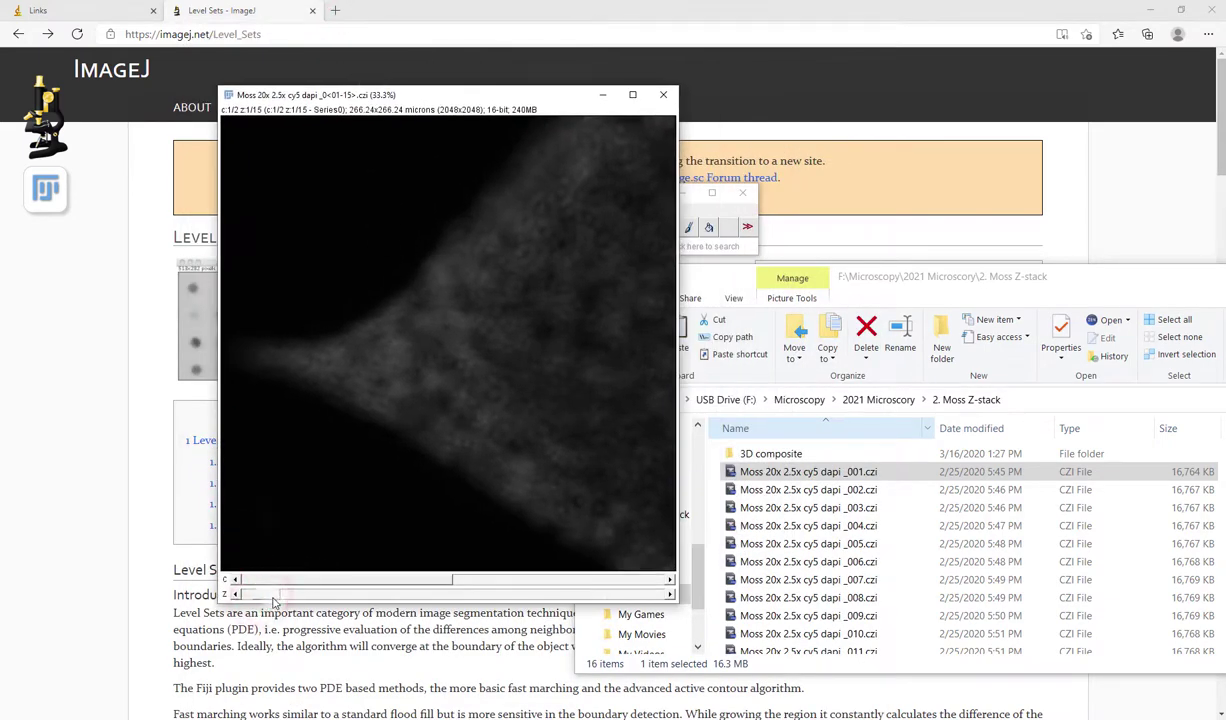
{"action": "mouse_move", "coordinate": [273, 600]}
{"action": "left_mouse_down"}
{"action": "mouse_move", "coordinate": [640, 602]}
{"action": "mouse_move", "coordinate": [250, 601]}
{"action": "left_mouse_up"}
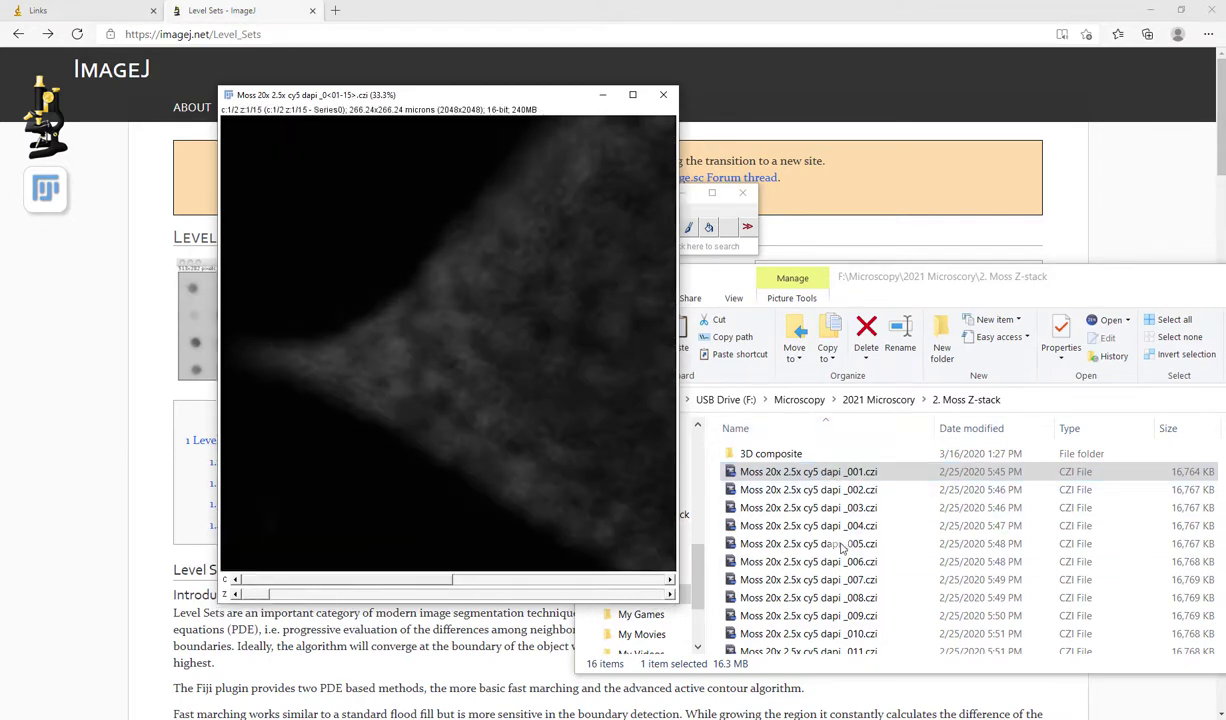
{"action": "scroll", "coordinate": [841, 548], "scroll_direction": "down", "scroll_amount": 3}
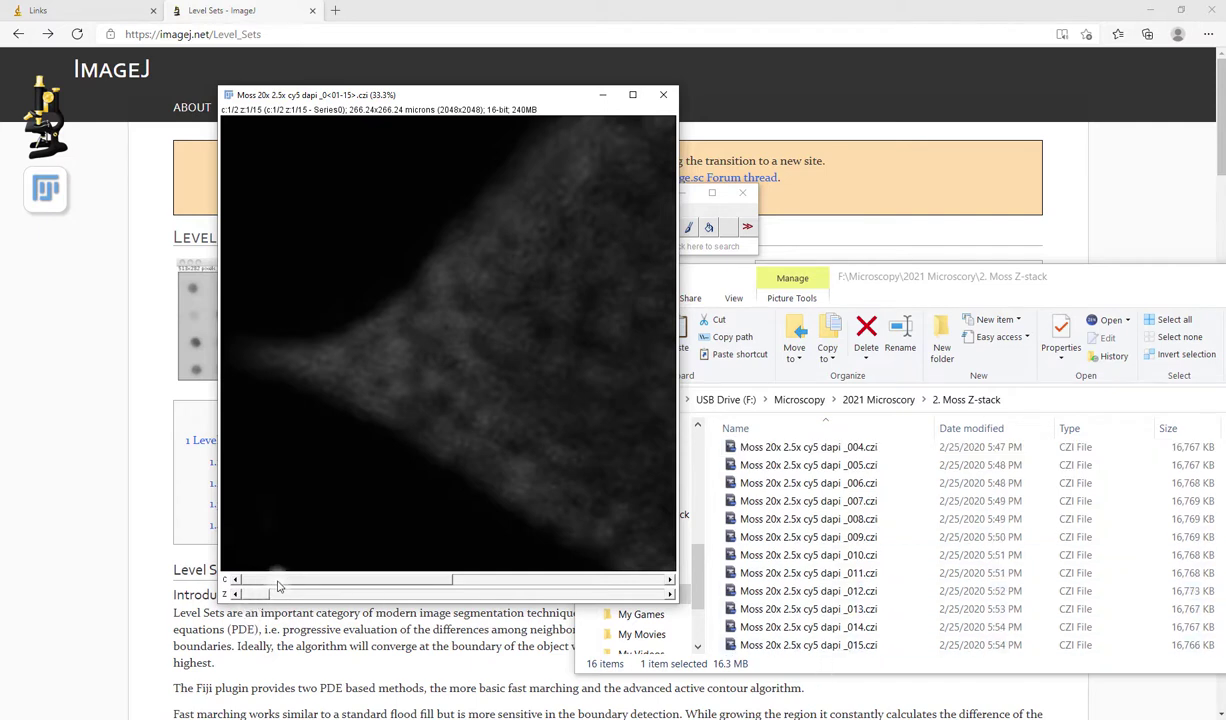
{"action": "left_click_drag", "start_coordinate": [279, 583], "coordinate": [477, 583]}
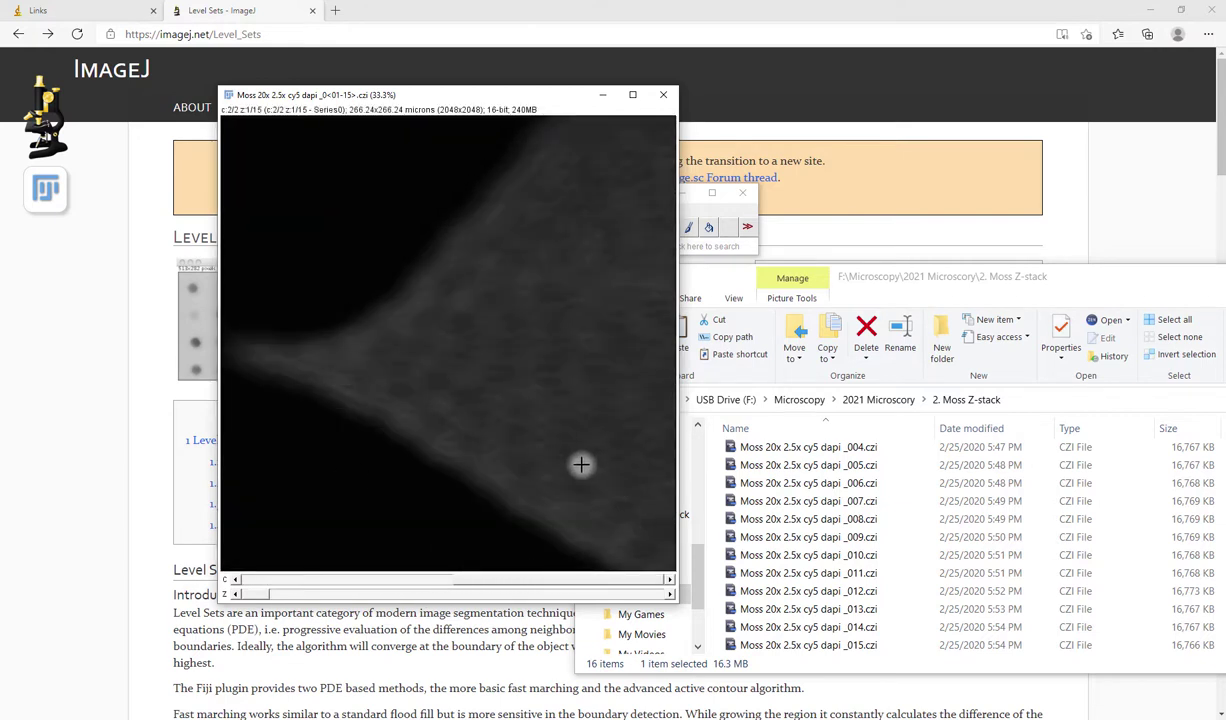
{"action": "left_click_drag", "start_coordinate": [470, 580], "coordinate": [255, 580]}
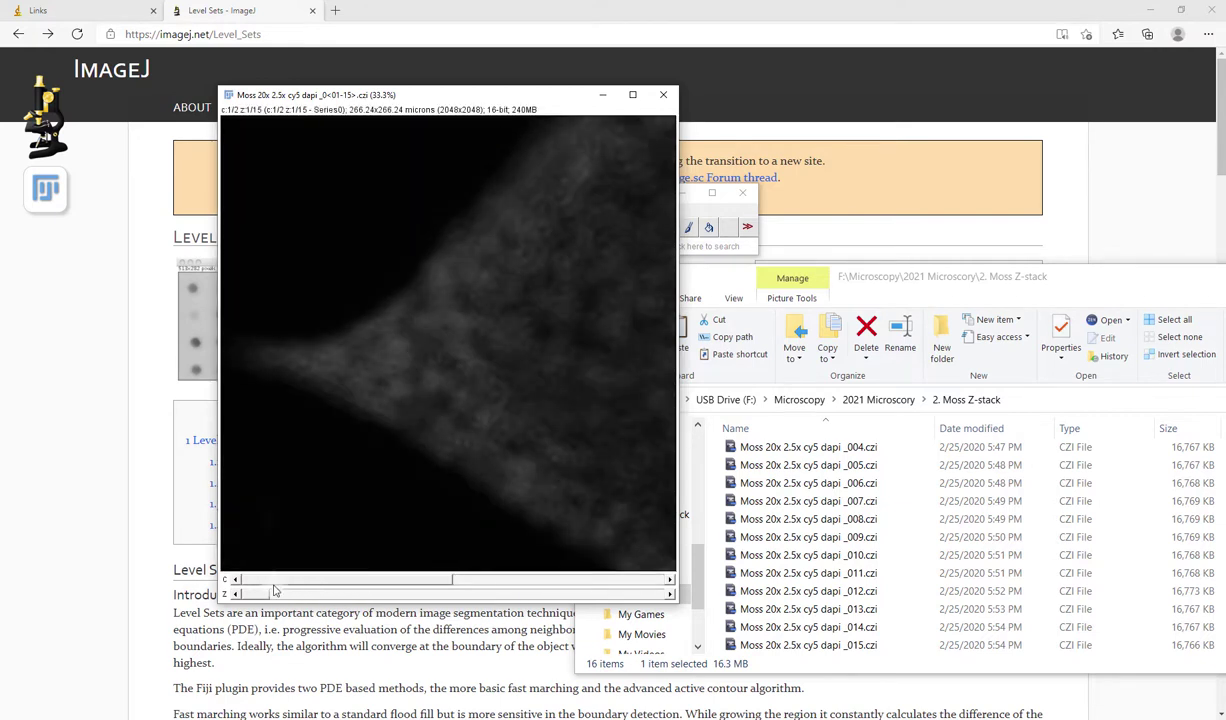
{"action": "left_click_drag", "start_coordinate": [375, 93], "coordinate": [244, 149]}
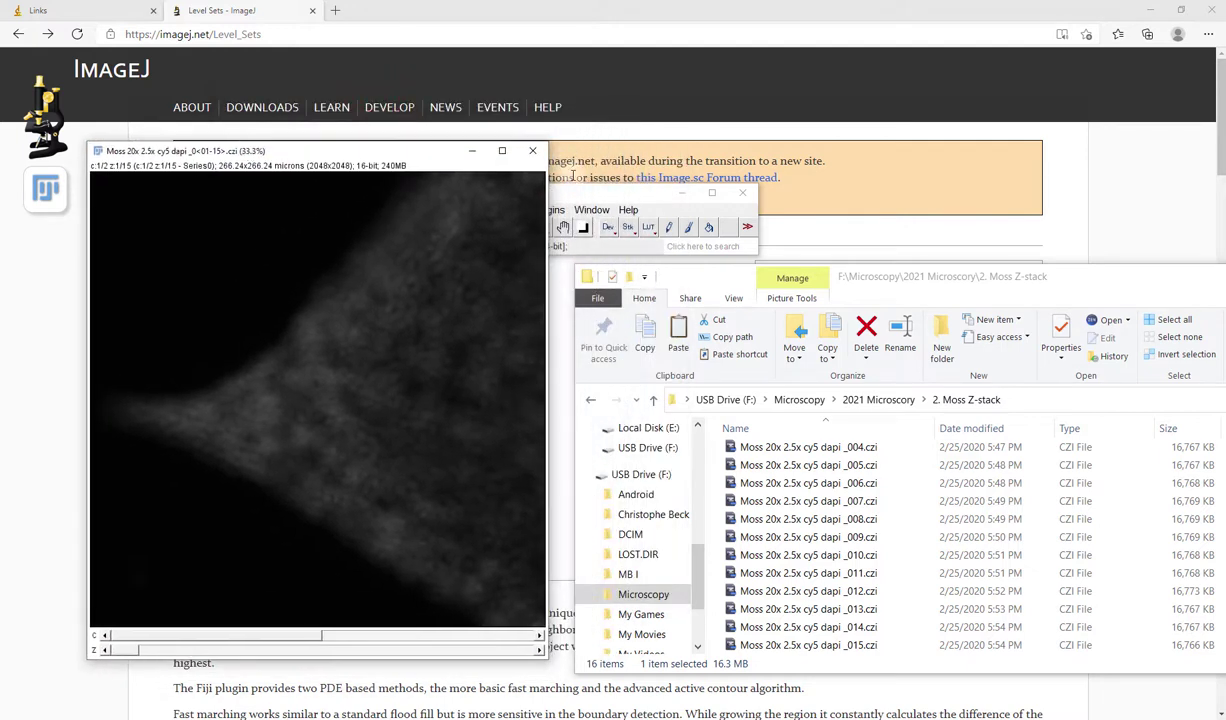
{"action": "left_click_drag", "start_coordinate": [575, 192], "coordinate": [737, 140]}
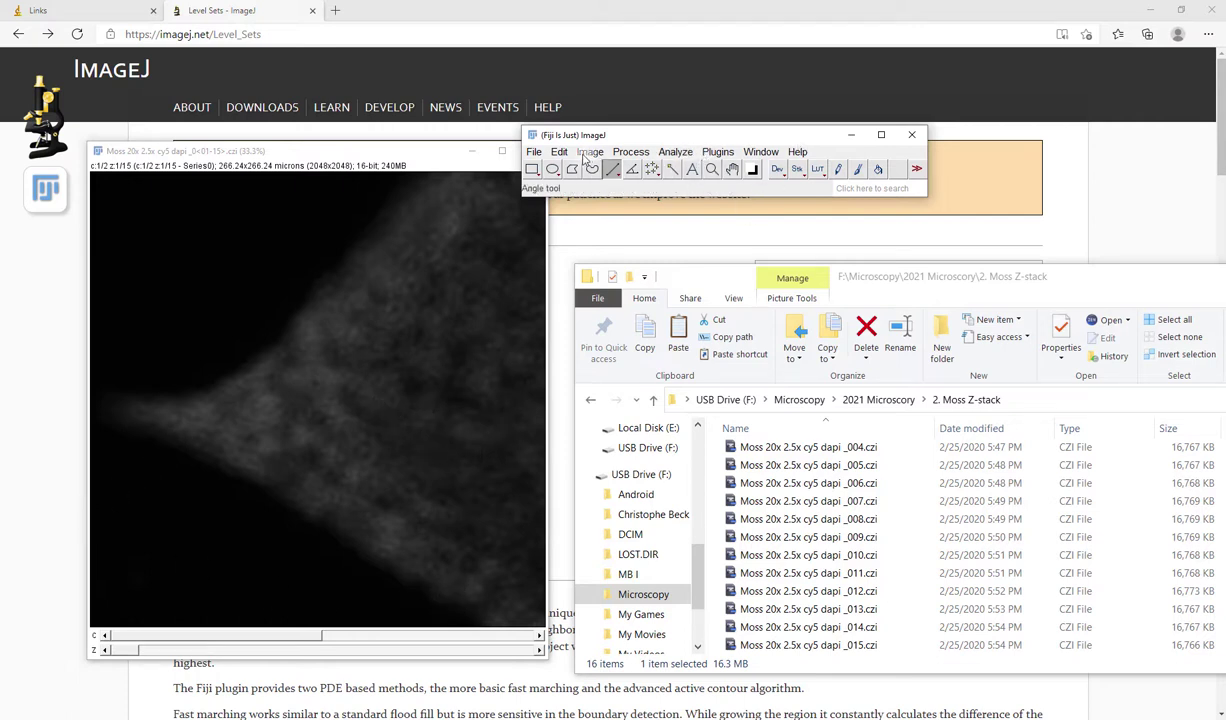
{"action": "left_click", "coordinate": [761, 151]}
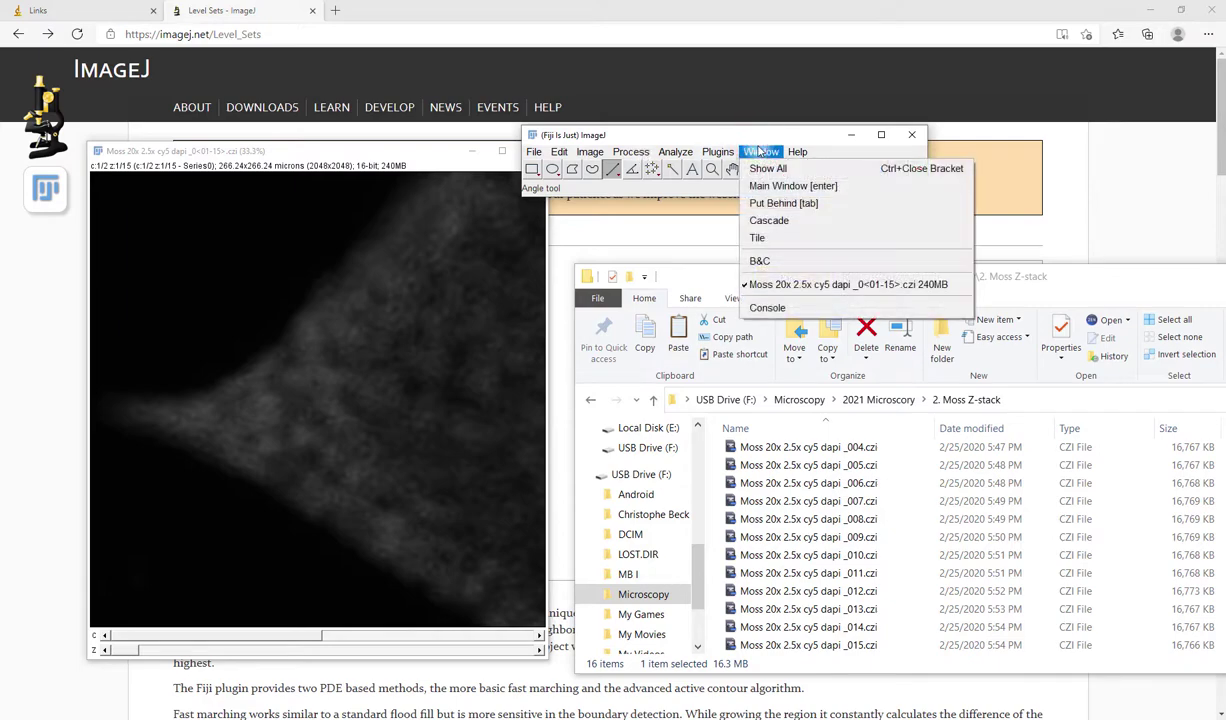
{"action": "left_click", "coordinate": [730, 154]}
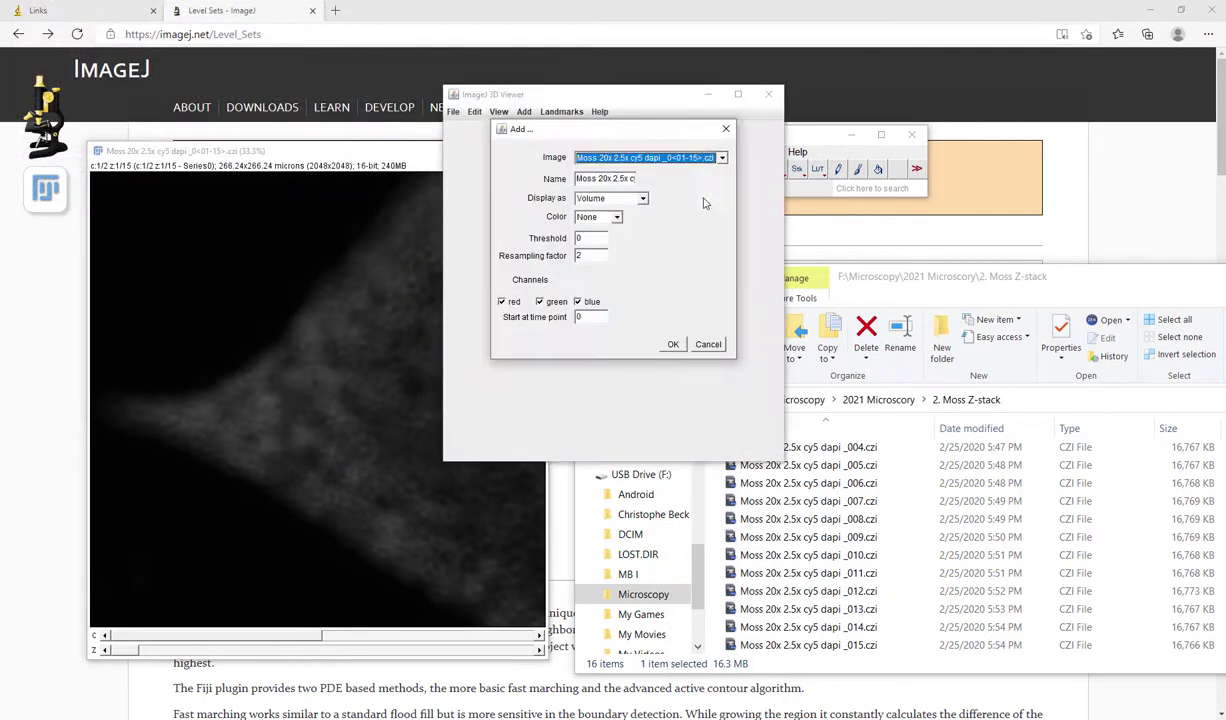
{"action": "left_click", "coordinate": [708, 345]}
{"action": "left_click", "coordinate": [768, 94]}
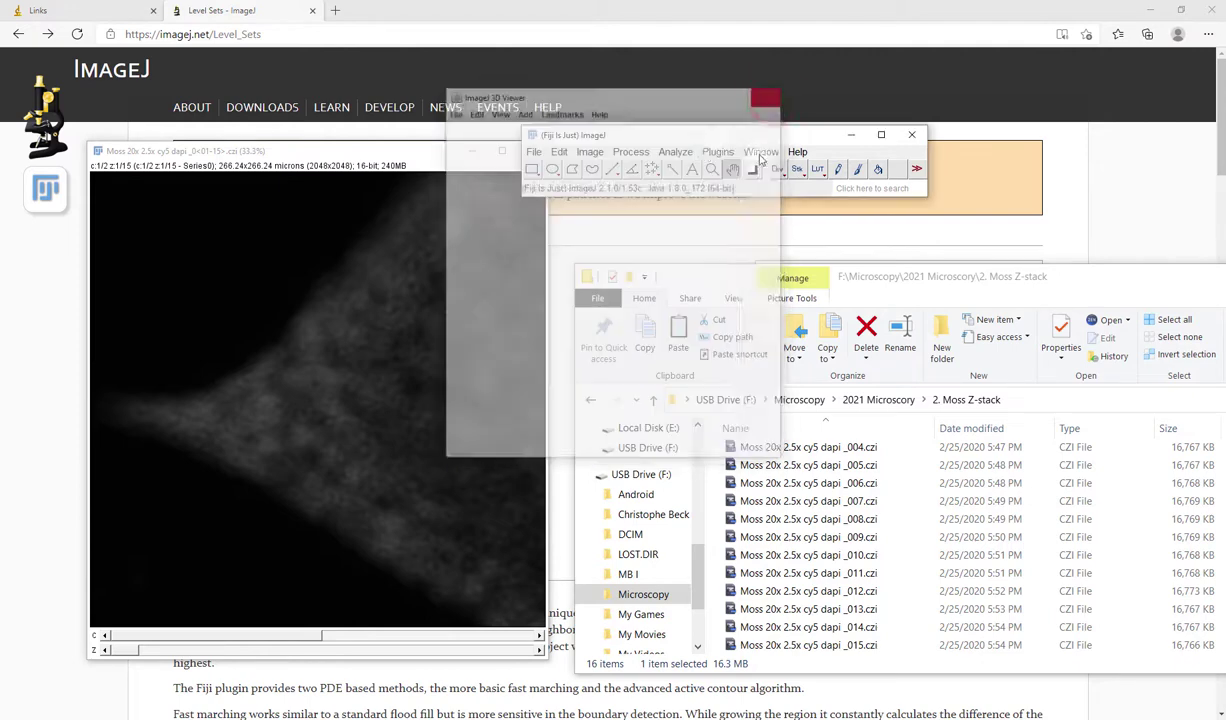
{"action": "left_click", "coordinate": [717, 151]}
{"action": "left_click", "coordinate": [706, 152]}
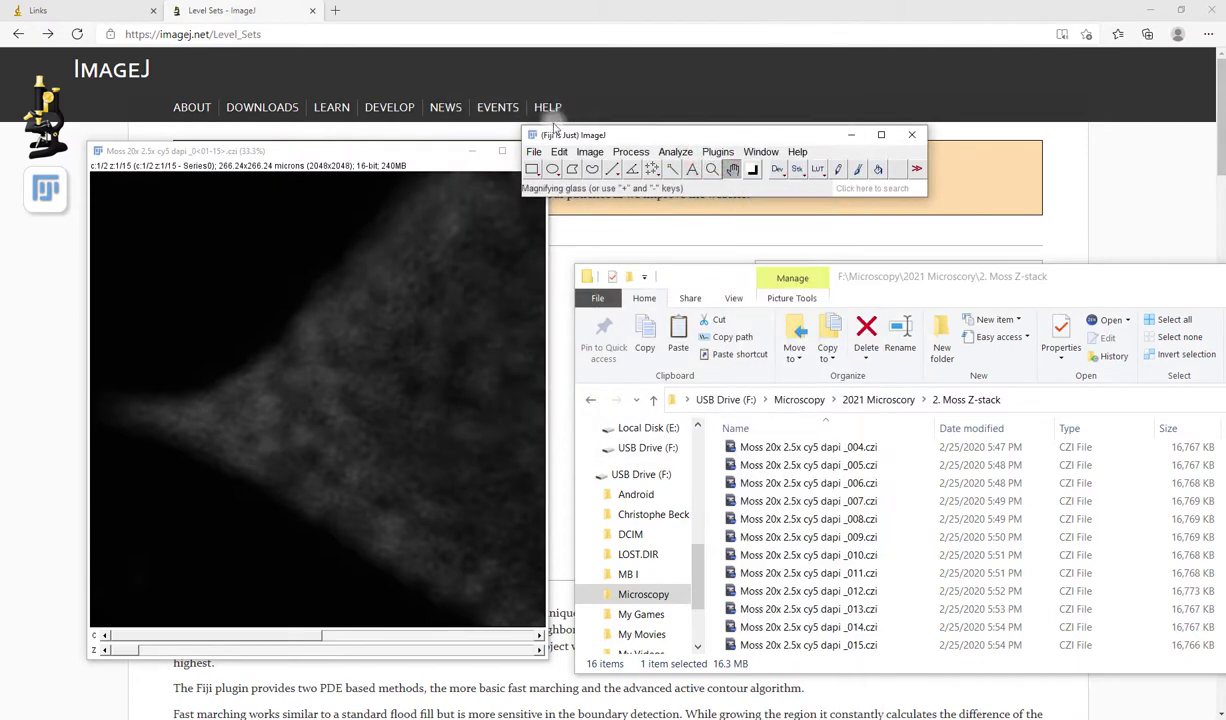
Step: Open the 3D Projection settings for the moss stack and choose the Y-Axis as the axis of rotation
{"action": "left_click", "coordinate": [590, 152]}
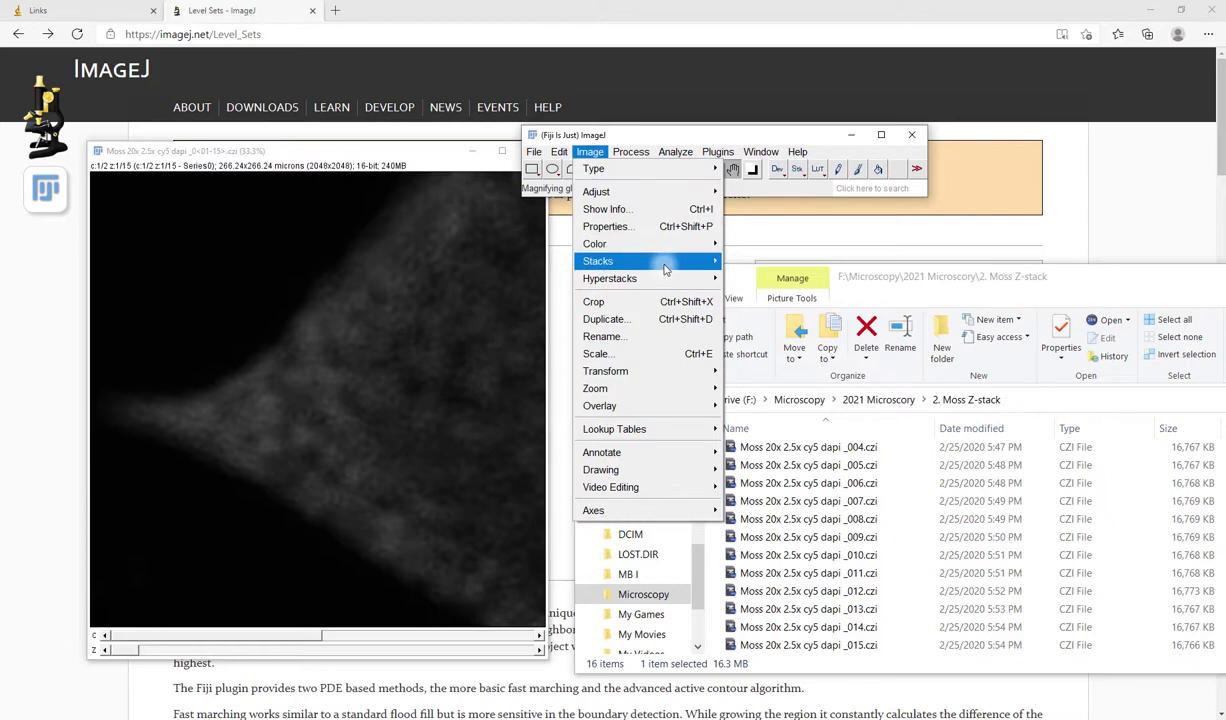
{"action": "mouse_move", "coordinate": [641, 263]}
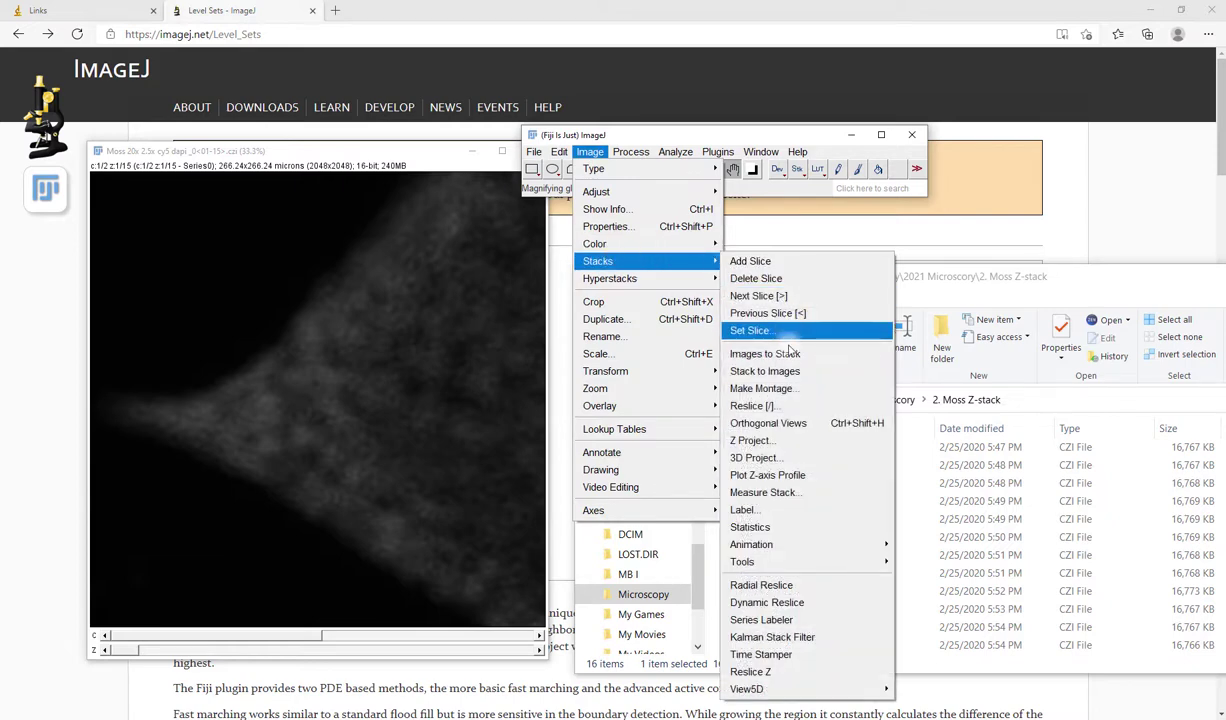
{"action": "left_click", "coordinate": [772, 460]}
{"action": "left_click_drag", "start_coordinate": [589, 133], "coordinate": [471, 258]}
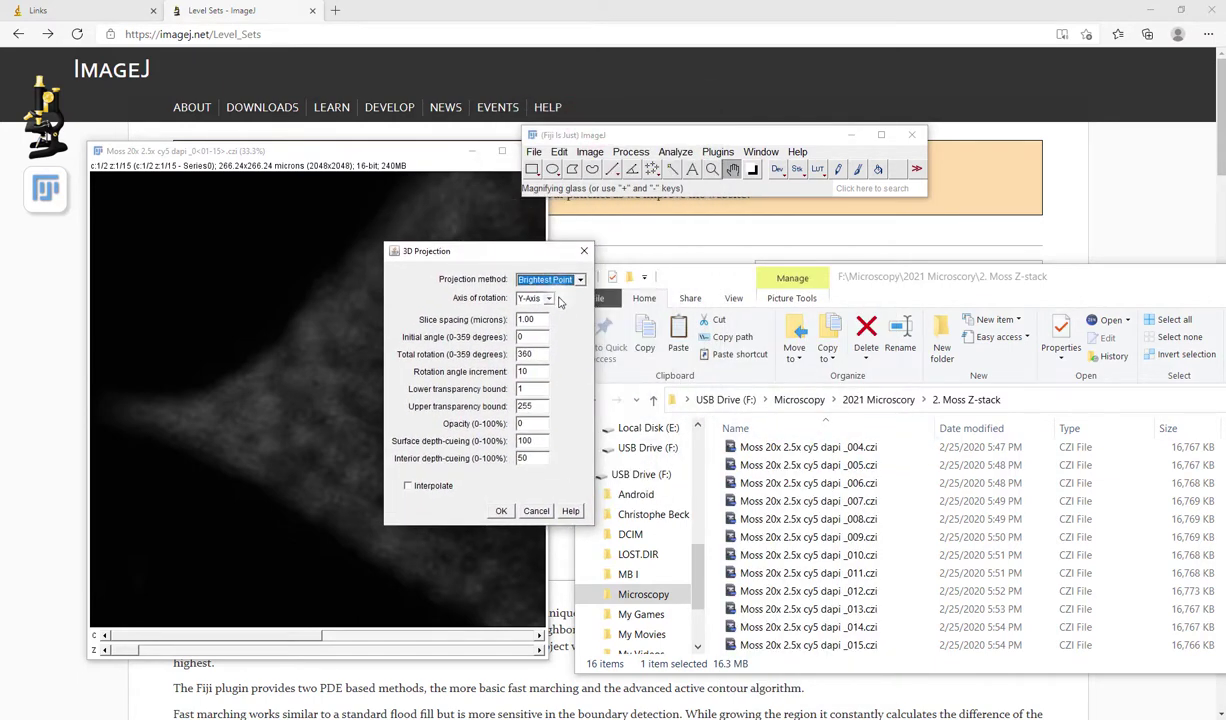
{"action": "left_click", "coordinate": [549, 299]}
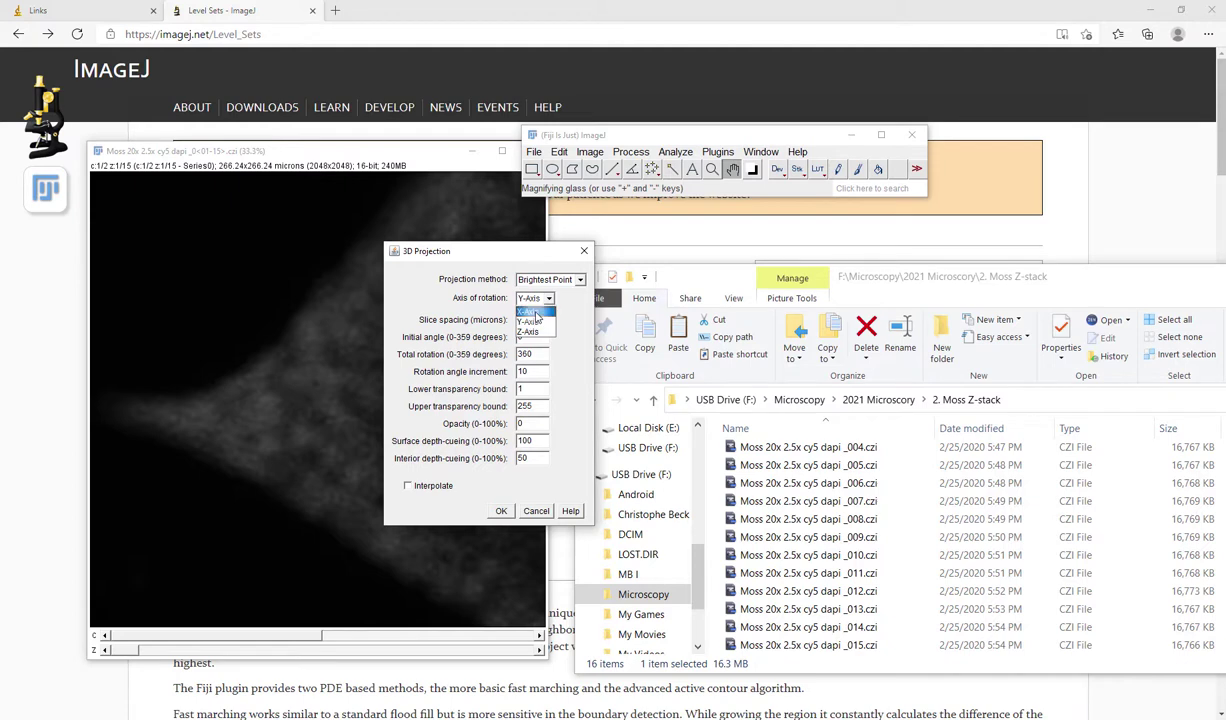
{"action": "left_click", "coordinate": [530, 321]}
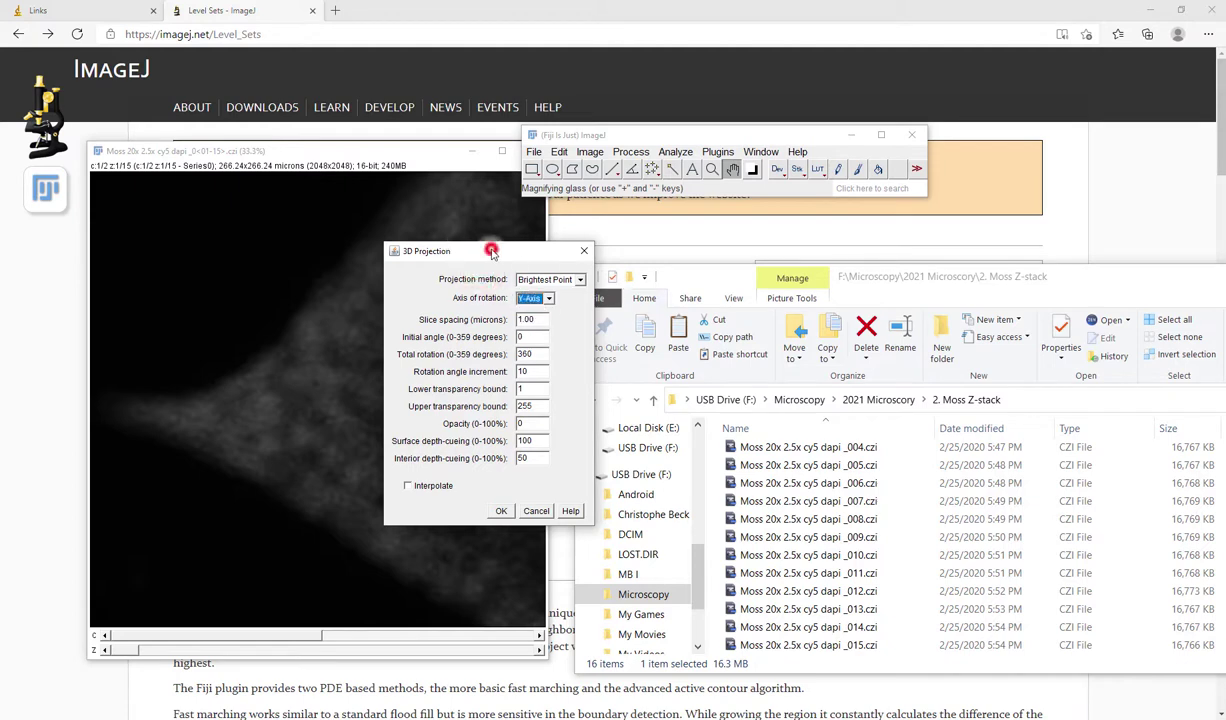
{"action": "left_click_drag", "start_coordinate": [528, 252], "coordinate": [953, 259]}
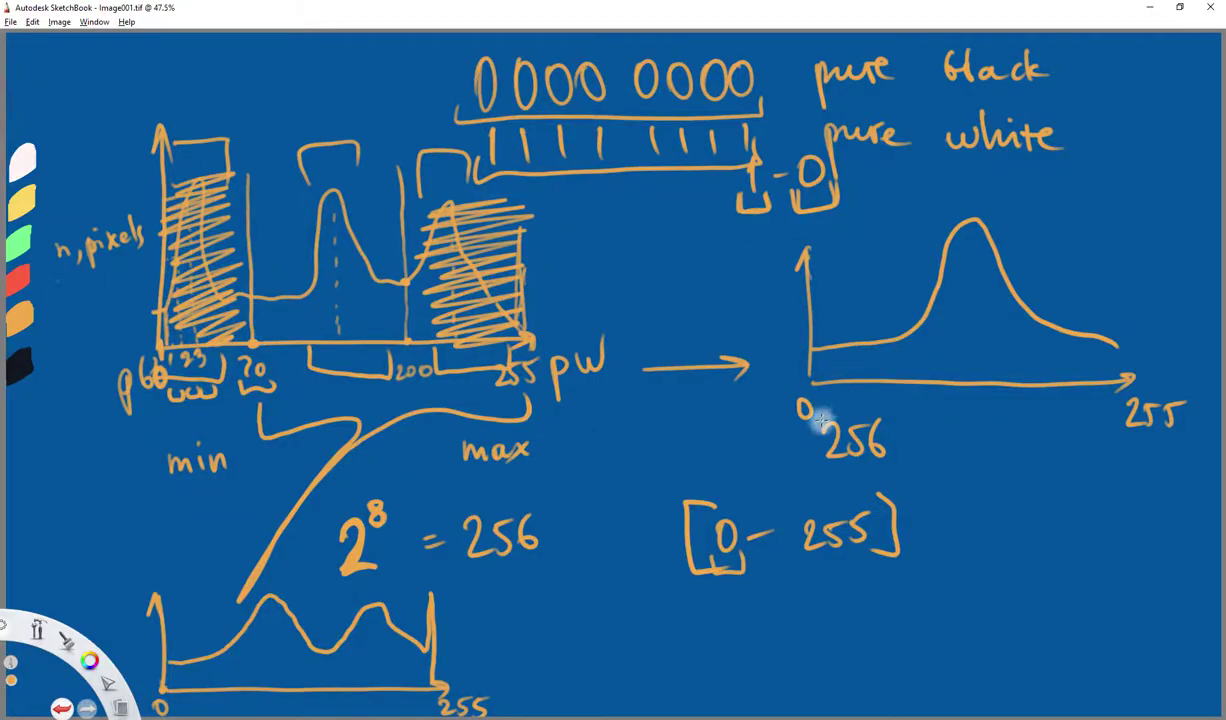
Step: Clear the canvas and sketch three orange axis arrows from a common origin: horizontal, vertical and diagonally down to the front
{"action": "key", "text": "Delete"}
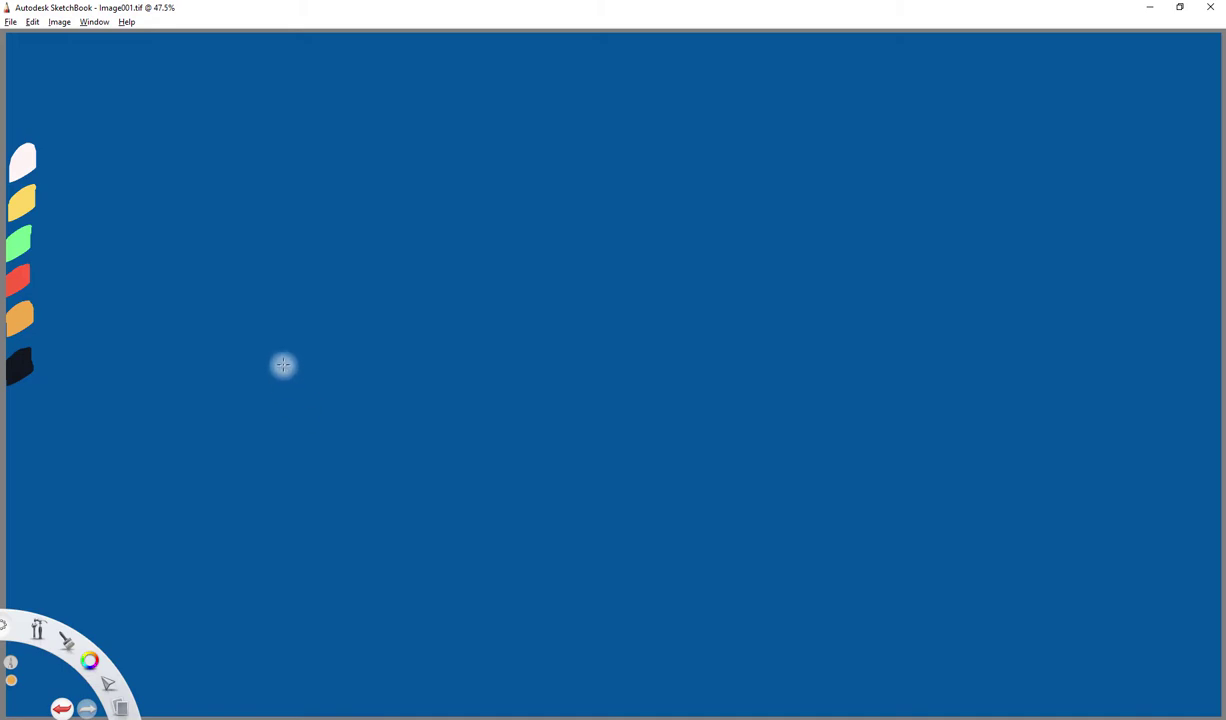
{"action": "mouse_move", "coordinate": [282, 362]}
{"action": "left_mouse_down"}
{"action": "mouse_move", "coordinate": [650, 353]}
{"action": "mouse_move", "coordinate": [628, 370]}
{"action": "left_mouse_up"}
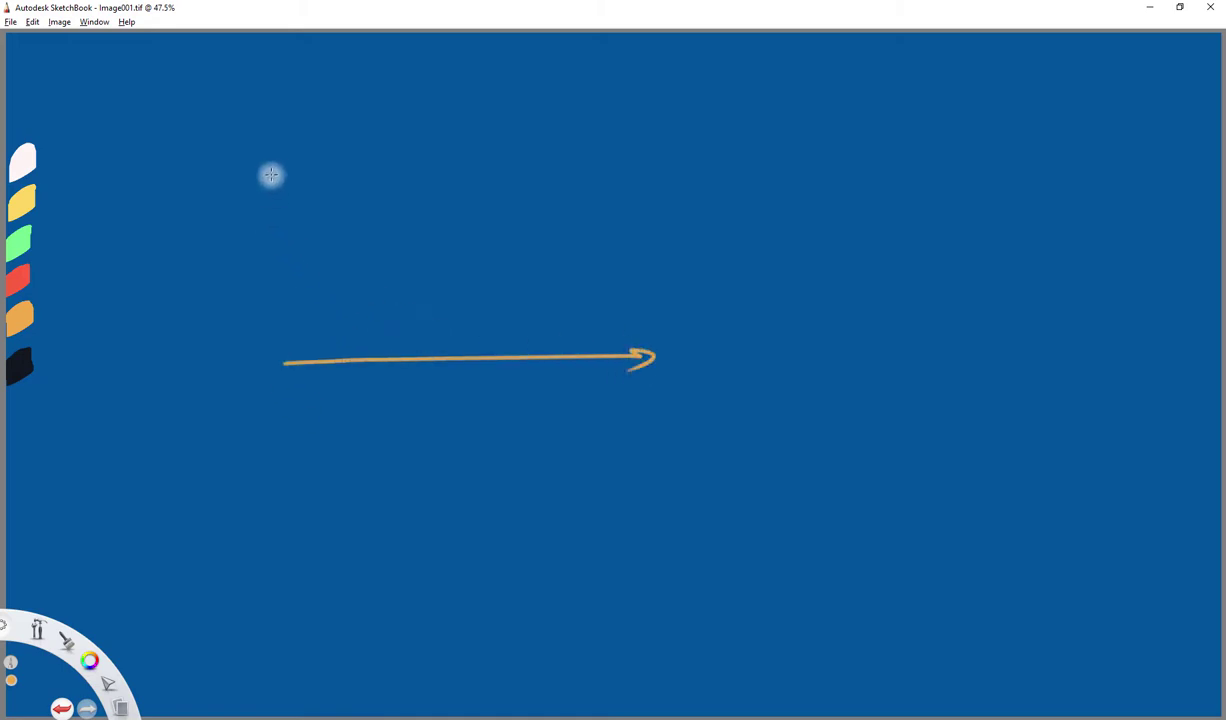
{"action": "left_click_drag", "start_coordinate": [280, 143], "coordinate": [293, 350]}
{"action": "mouse_move", "coordinate": [270, 172]}
{"action": "left_mouse_down"}
{"action": "mouse_move", "coordinate": [276, 153]}
{"action": "mouse_move", "coordinate": [288, 172]}
{"action": "left_mouse_up"}
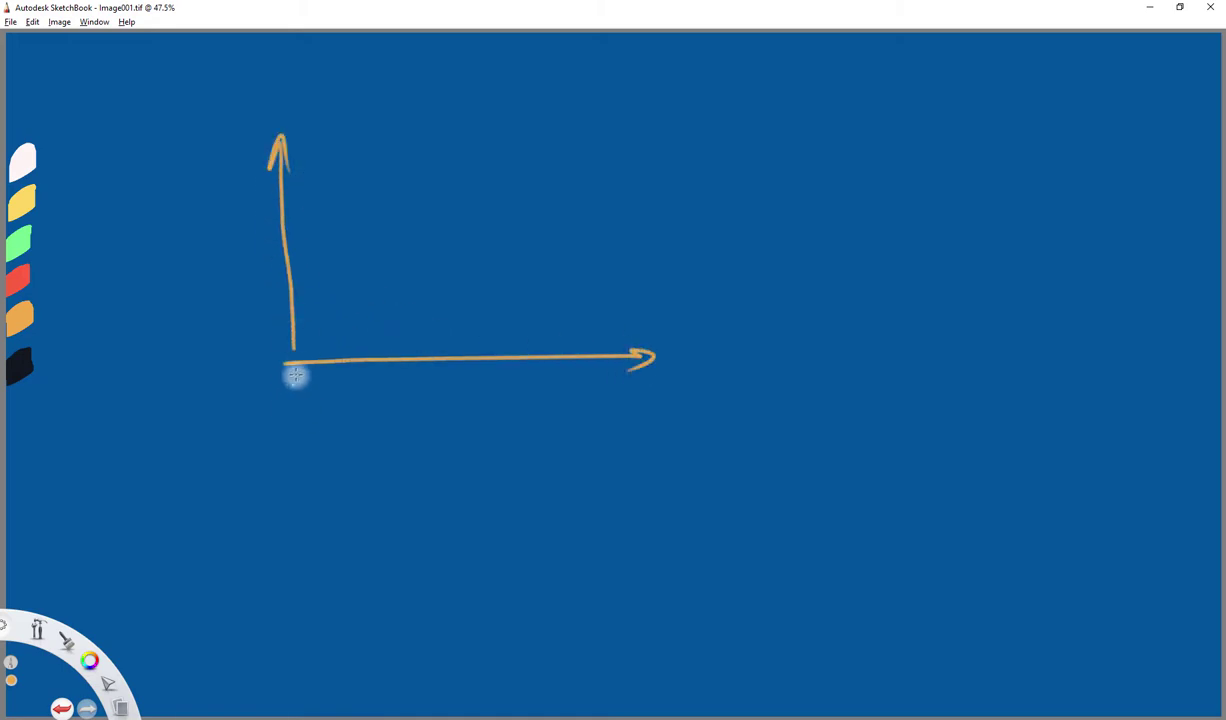
{"action": "mouse_move", "coordinate": [293, 352]}
{"action": "left_mouse_down"}
{"action": "mouse_move", "coordinate": [179, 477]}
{"action": "mouse_move", "coordinate": [205, 474]}
{"action": "left_mouse_up"}
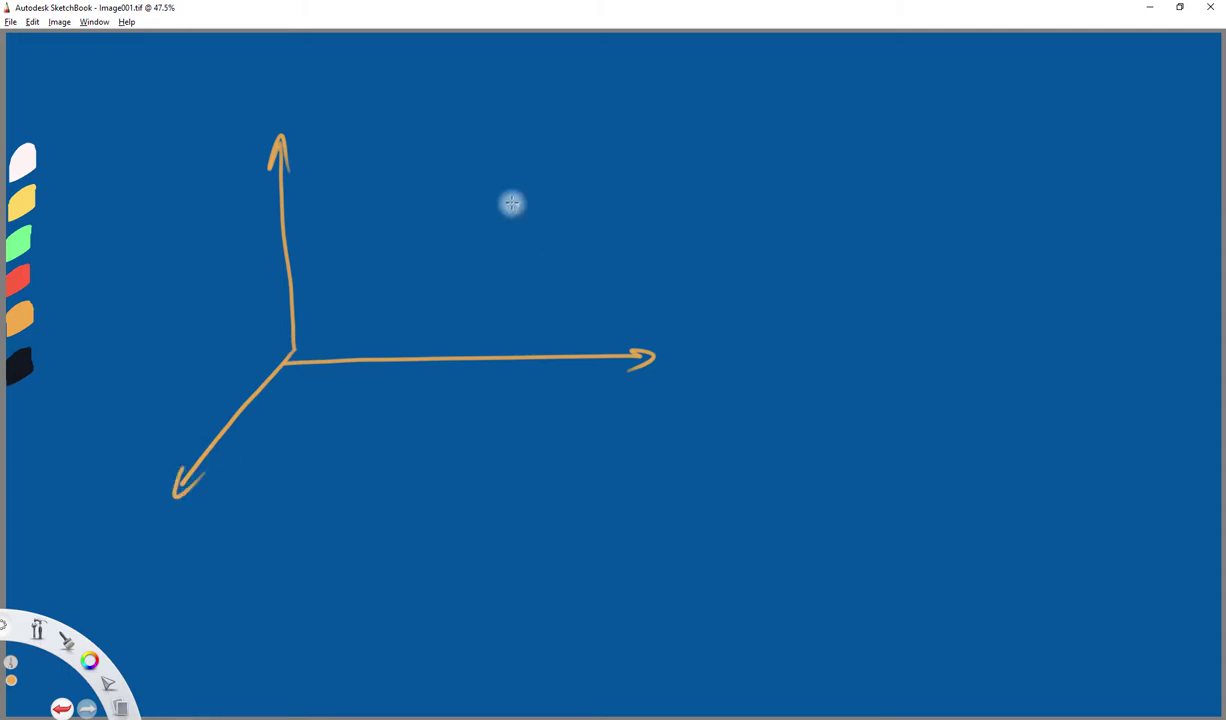
Step: Label the horizontal axis x, the vertical axis y and the diagonal axis z
{"action": "left_click_drag", "start_coordinate": [683, 352], "coordinate": [711, 376]}
{"action": "left_click_drag", "start_coordinate": [698, 350], "coordinate": [686, 380]}
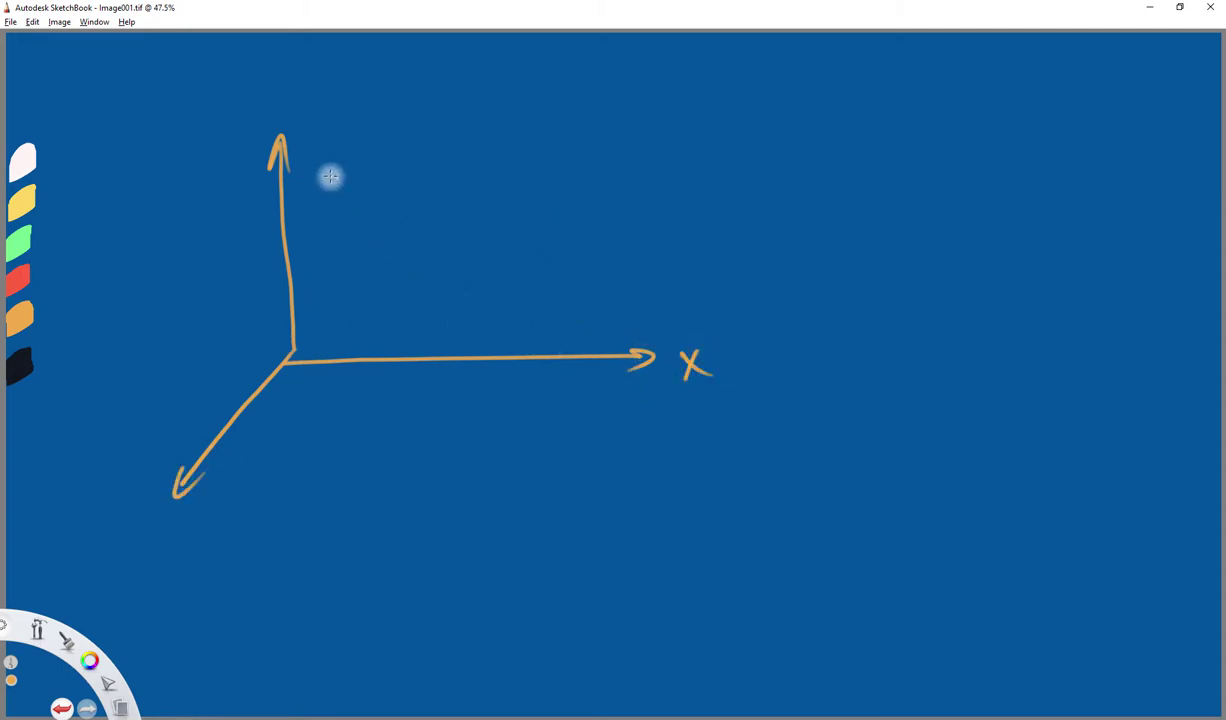
{"action": "left_click_drag", "start_coordinate": [290, 105], "coordinate": [297, 122]}
{"action": "left_click_drag", "start_coordinate": [308, 100], "coordinate": [297, 148]}
{"action": "mouse_move", "coordinate": [183, 517]}
{"action": "left_mouse_down"}
{"action": "mouse_move", "coordinate": [205, 549]}
{"action": "mouse_move", "coordinate": [228, 538]}
{"action": "left_mouse_up"}
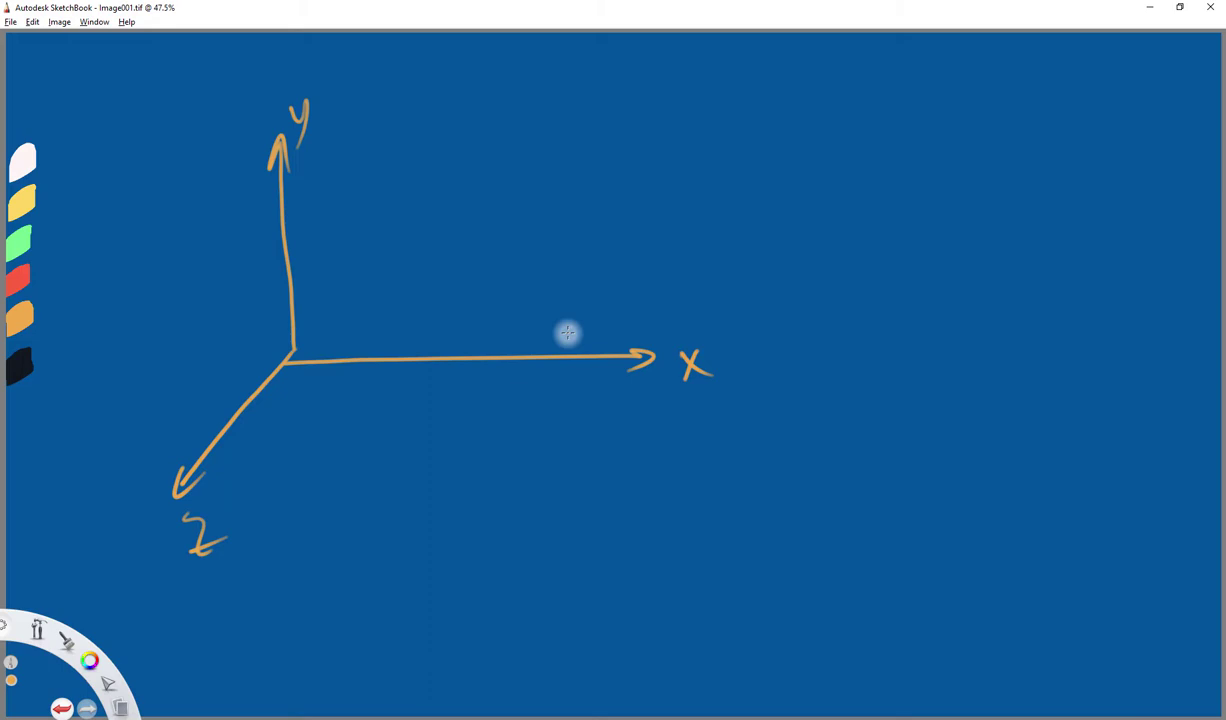
Step: Draw a curved rotation arrow around each of the x, y and z axes, and return to ImageJ
{"action": "mouse_move", "coordinate": [567, 332]}
{"action": "left_mouse_down"}
{"action": "mouse_move", "coordinate": [575, 307]}
{"action": "mouse_move", "coordinate": [613, 320]}
{"action": "mouse_move", "coordinate": [620, 378]}
{"action": "mouse_move", "coordinate": [558, 394]}
{"action": "mouse_move", "coordinate": [569, 378]}
{"action": "left_mouse_up"}
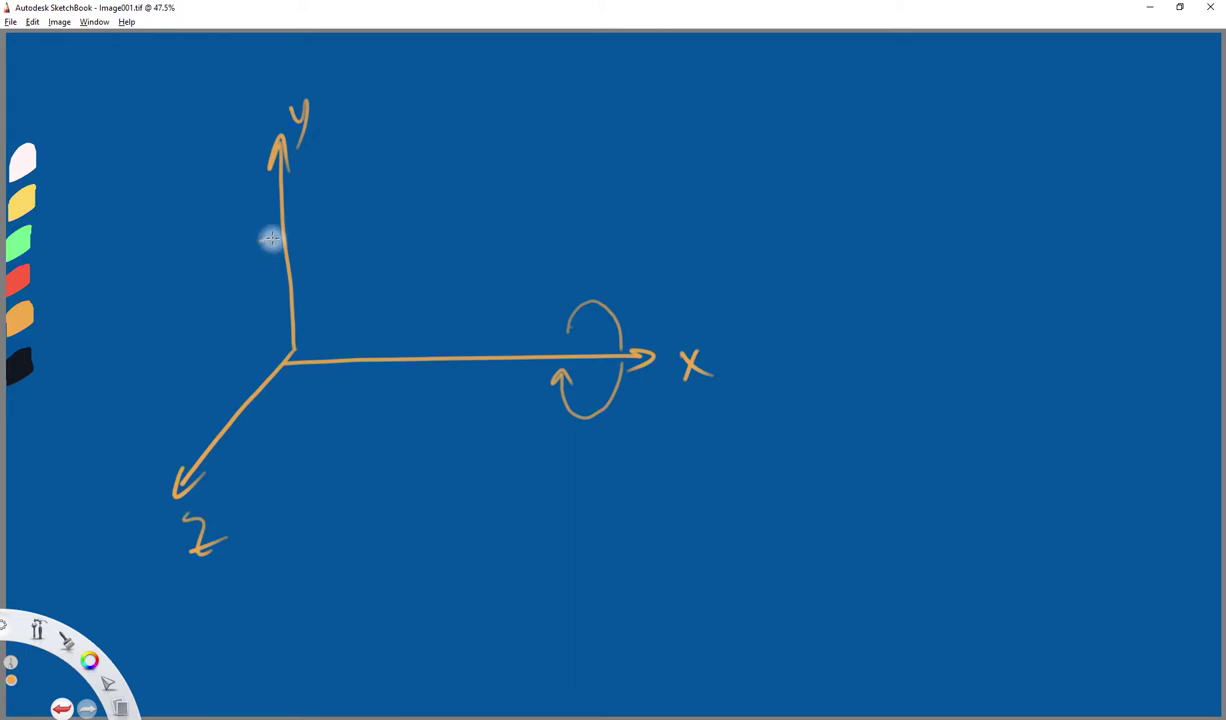
{"action": "mouse_move", "coordinate": [262, 236]}
{"action": "left_mouse_down"}
{"action": "mouse_move", "coordinate": [241, 287]}
{"action": "mouse_move", "coordinate": [283, 292]}
{"action": "mouse_move", "coordinate": [348, 270]}
{"action": "mouse_move", "coordinate": [358, 243]}
{"action": "mouse_move", "coordinate": [307, 226]}
{"action": "left_mouse_up"}
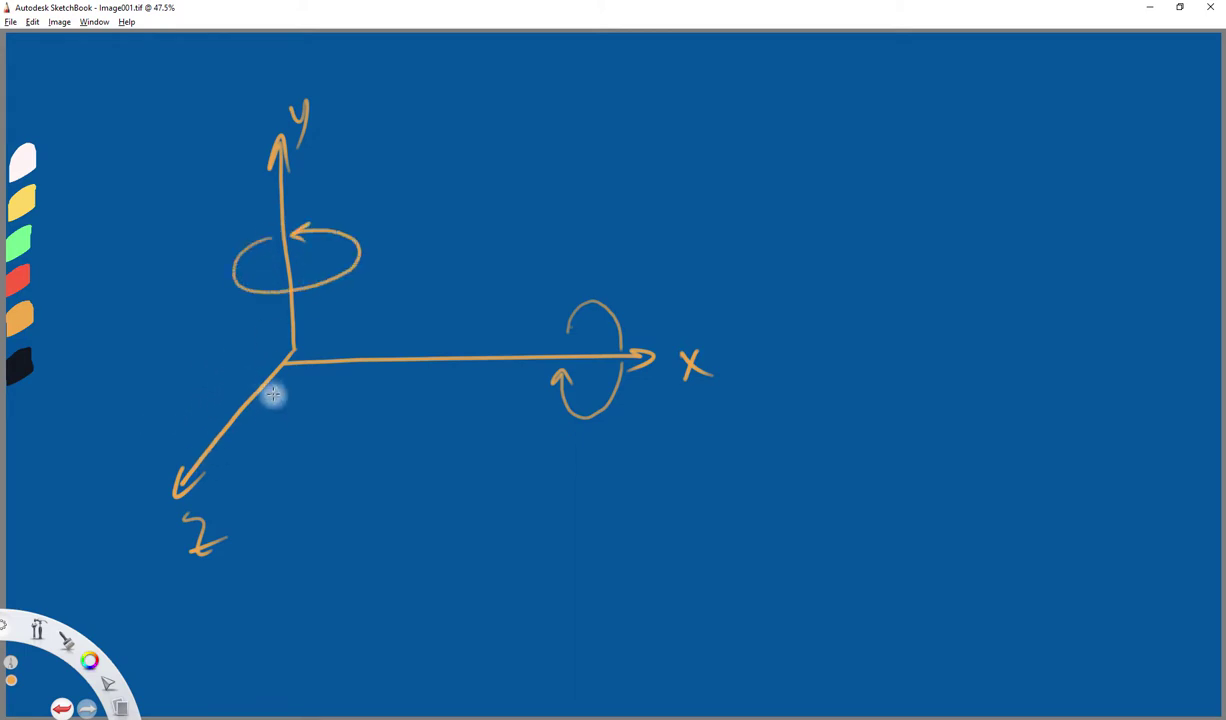
{"action": "mouse_move", "coordinate": [258, 424]}
{"action": "left_mouse_down"}
{"action": "mouse_move", "coordinate": [296, 385]}
{"action": "mouse_move", "coordinate": [265, 359]}
{"action": "mouse_move", "coordinate": [211, 369]}
{"action": "mouse_move", "coordinate": [205, 414]}
{"action": "left_mouse_up"}
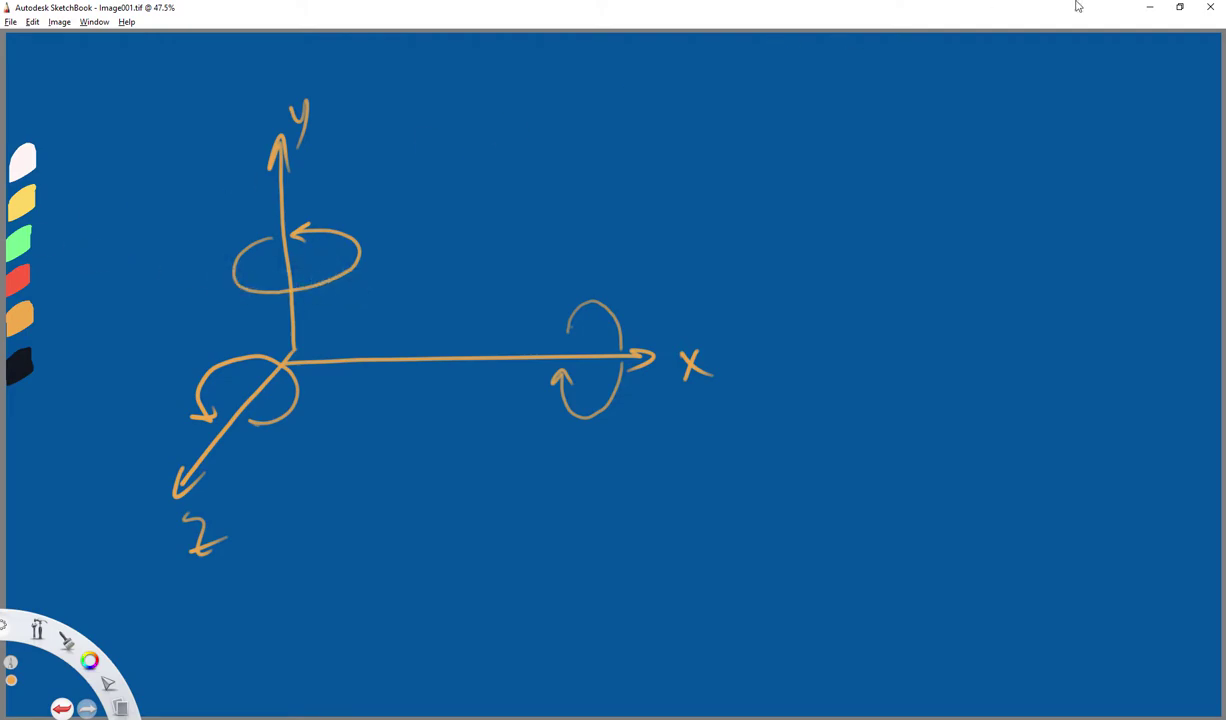
{"action": "left_click", "coordinate": [1149, 7]}
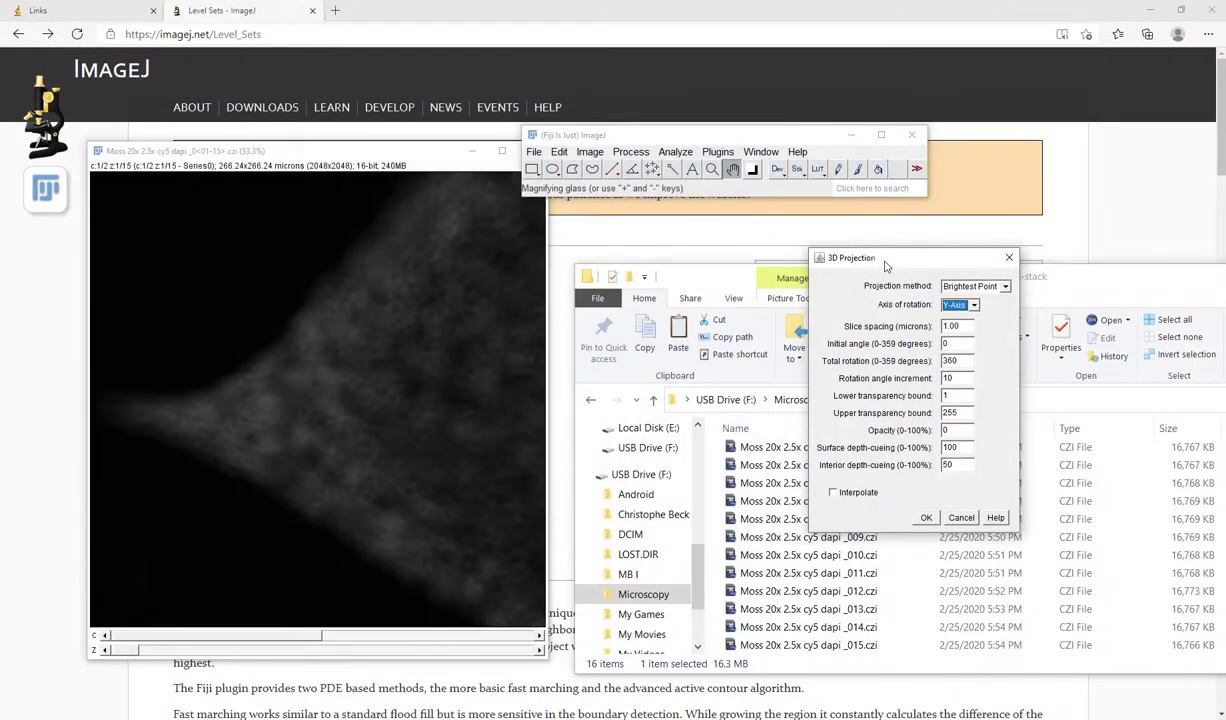
Step: Set the 3D projection's axis of rotation to X-Axis and its slice spacing to 2.5 microns
{"action": "left_click_drag", "start_coordinate": [848, 256], "coordinate": [622, 218]}
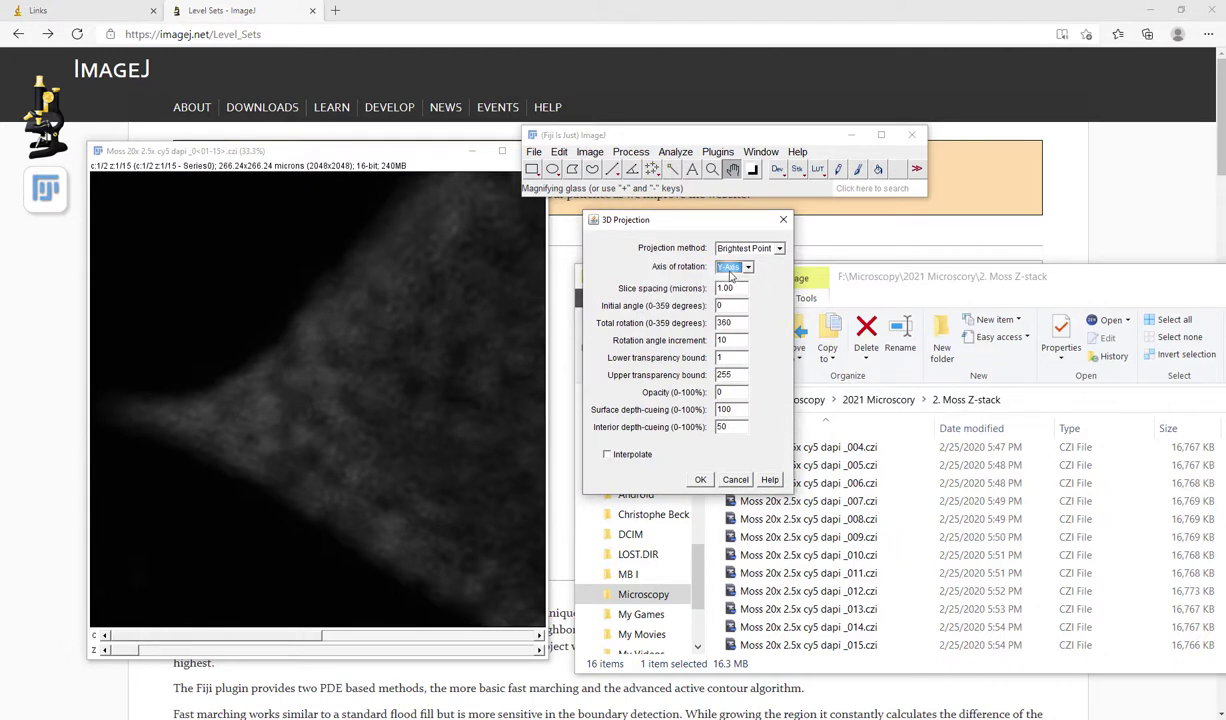
{"action": "left_click", "coordinate": [728, 267]}
{"action": "left_click", "coordinate": [708, 256]}
{"action": "key", "text": "Tab"}
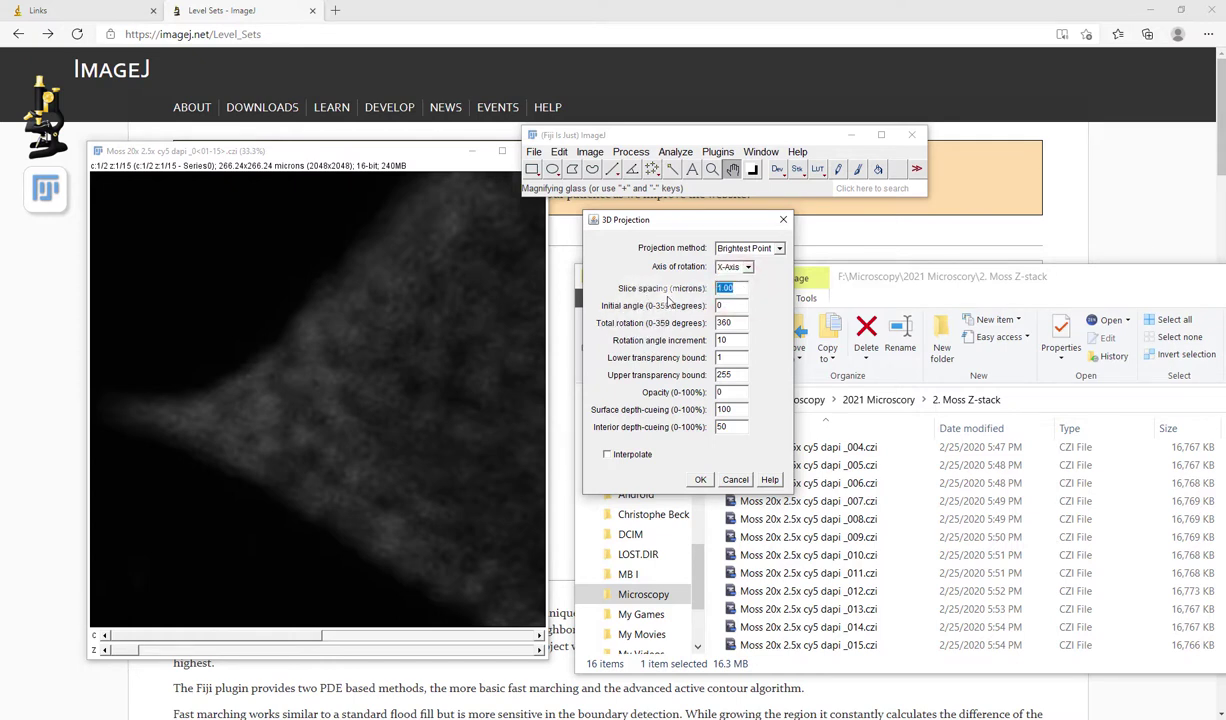
{"action": "type", "text": "2.5"}
{"action": "key", "text": "Left"}
Step: Set the total rotation to 3600 degrees, keep the rotation angle increment at 10, and generate the 3D projection
{"action": "left_click", "coordinate": [716, 304]}
{"action": "left_click", "coordinate": [720, 322]}
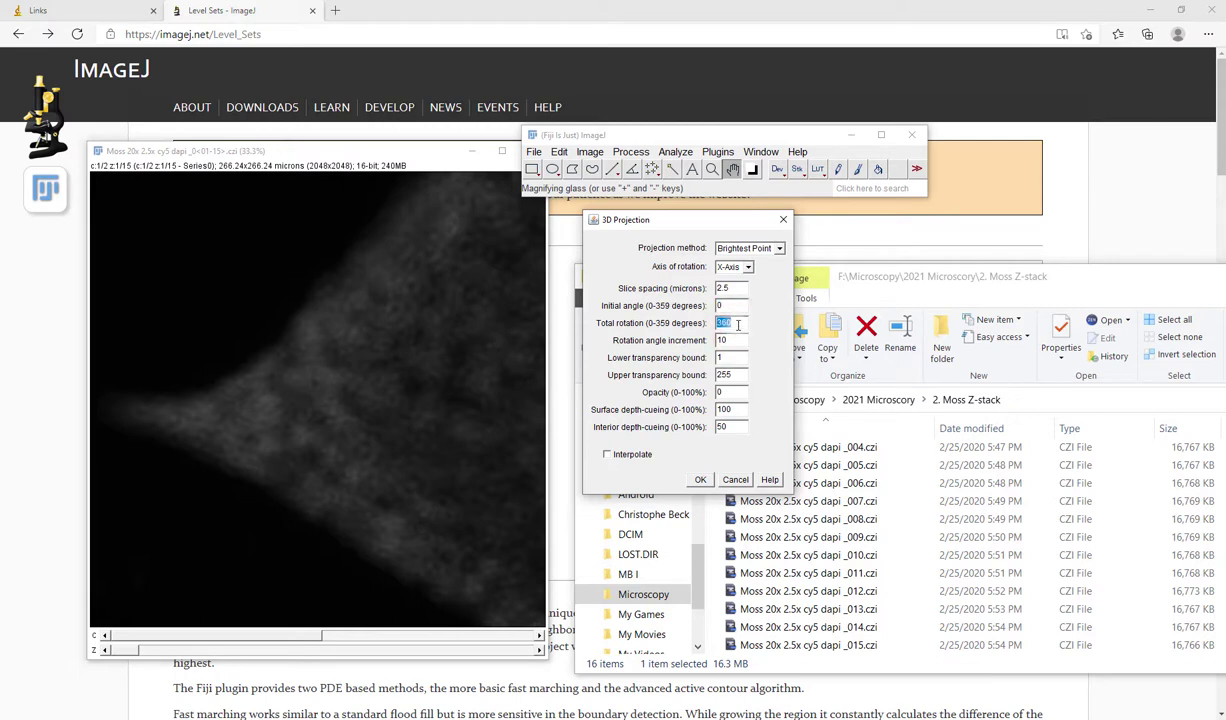
{"action": "type", "text": "0"}
{"action": "double_click", "coordinate": [728, 322]}
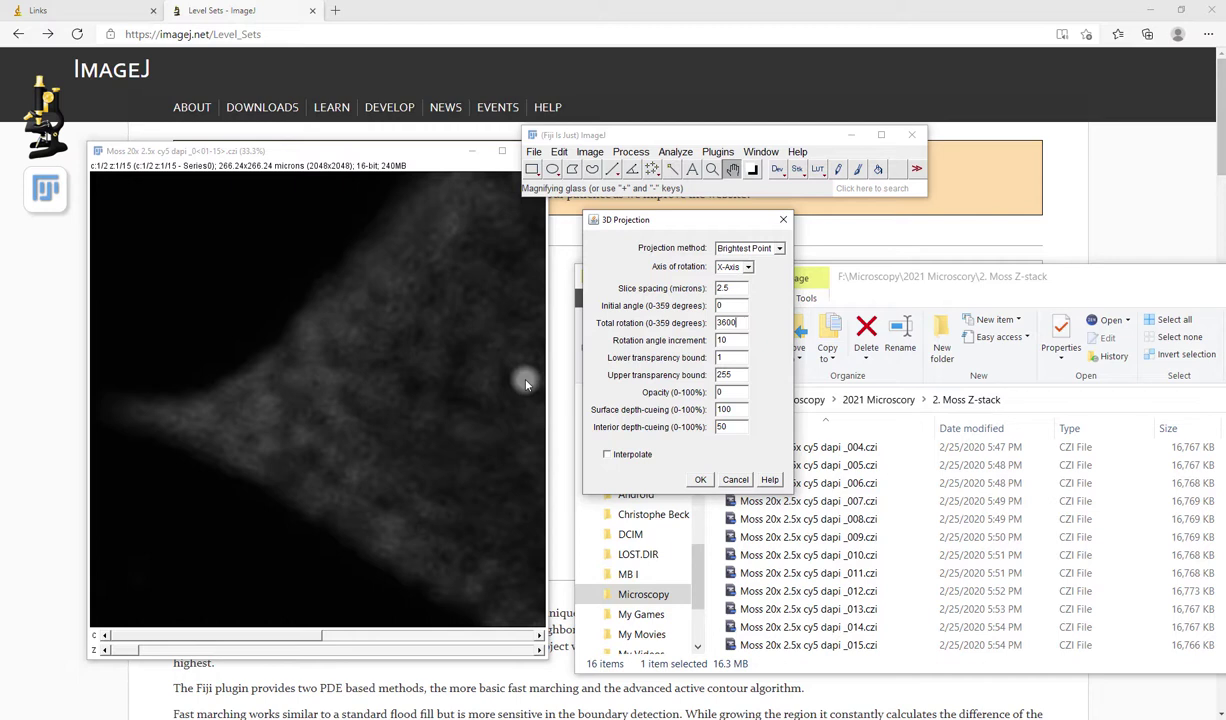
{"action": "double_click", "coordinate": [718, 340]}
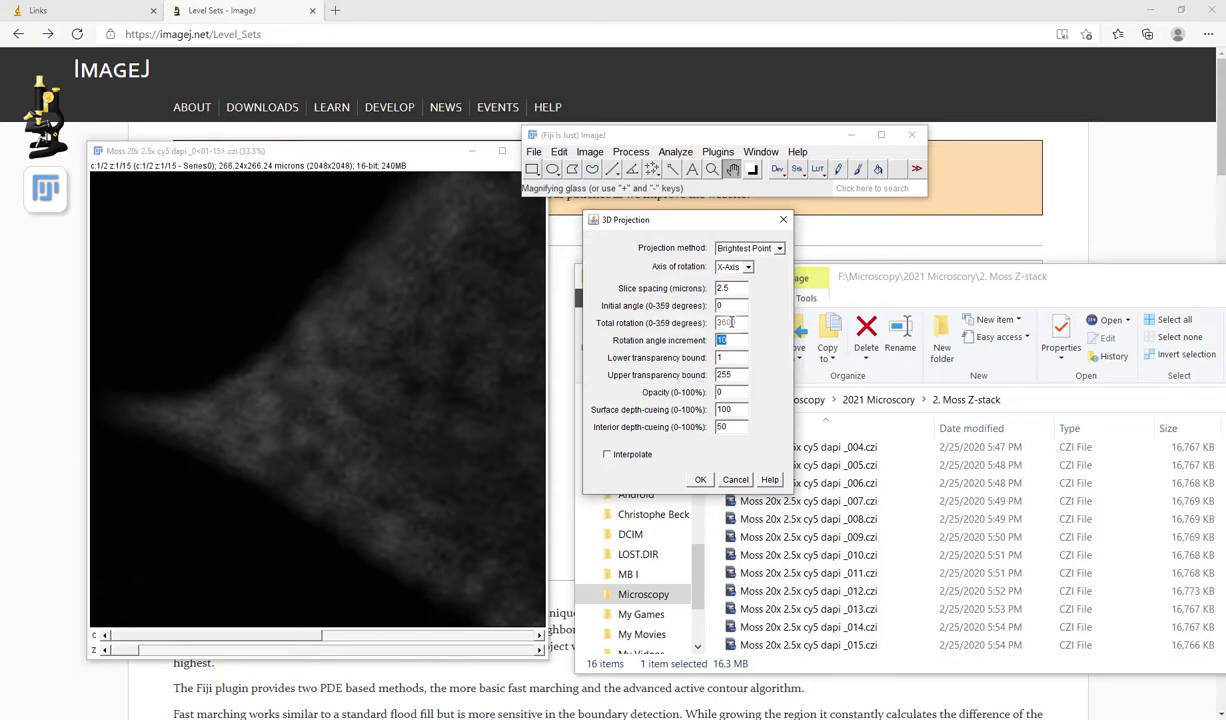
{"action": "double_click", "coordinate": [732, 322]}
{"action": "left_click", "coordinate": [701, 481]}
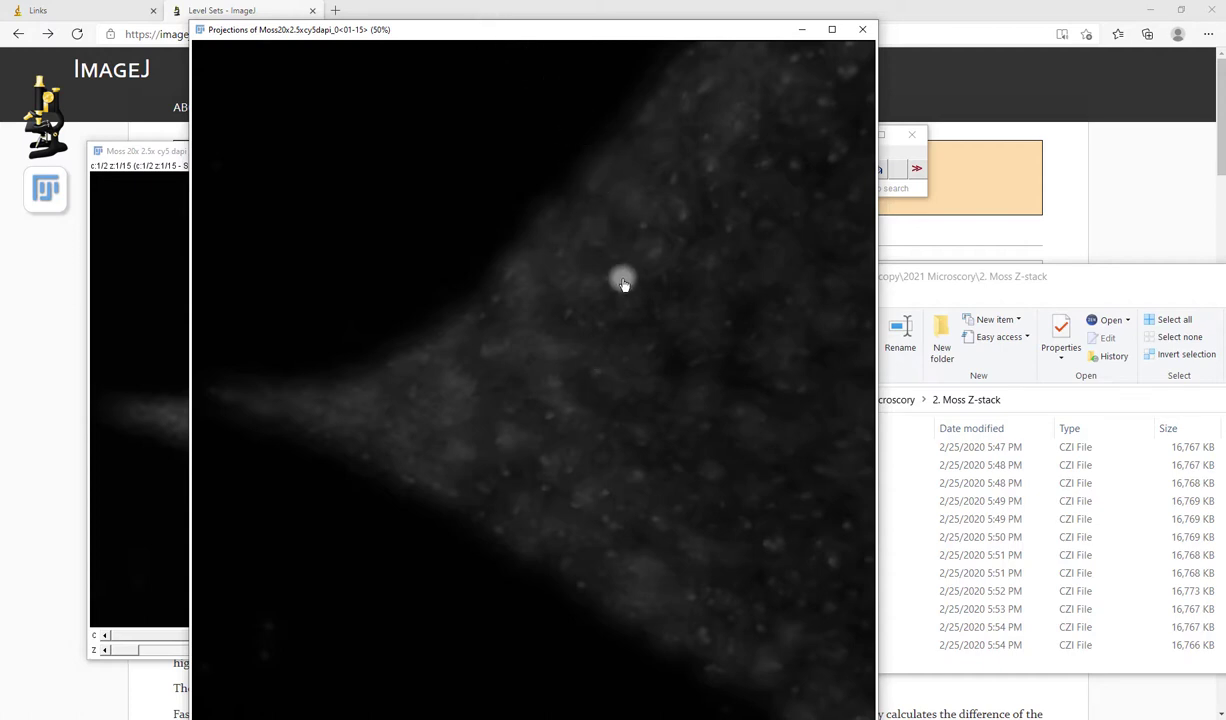
Step: Play the projection's rotation beside the original stack, view its second channel, and close the projection
{"action": "key", "text": "minus"}
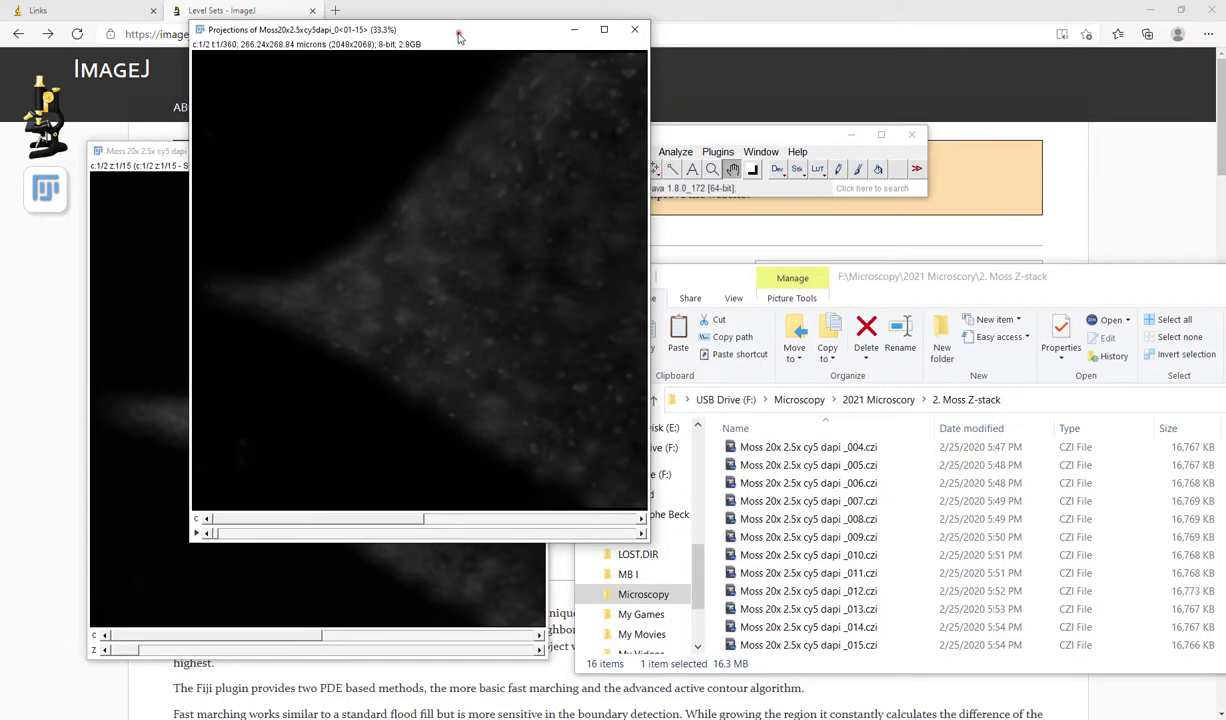
{"action": "left_click_drag", "start_coordinate": [460, 30], "coordinate": [736, 46]}
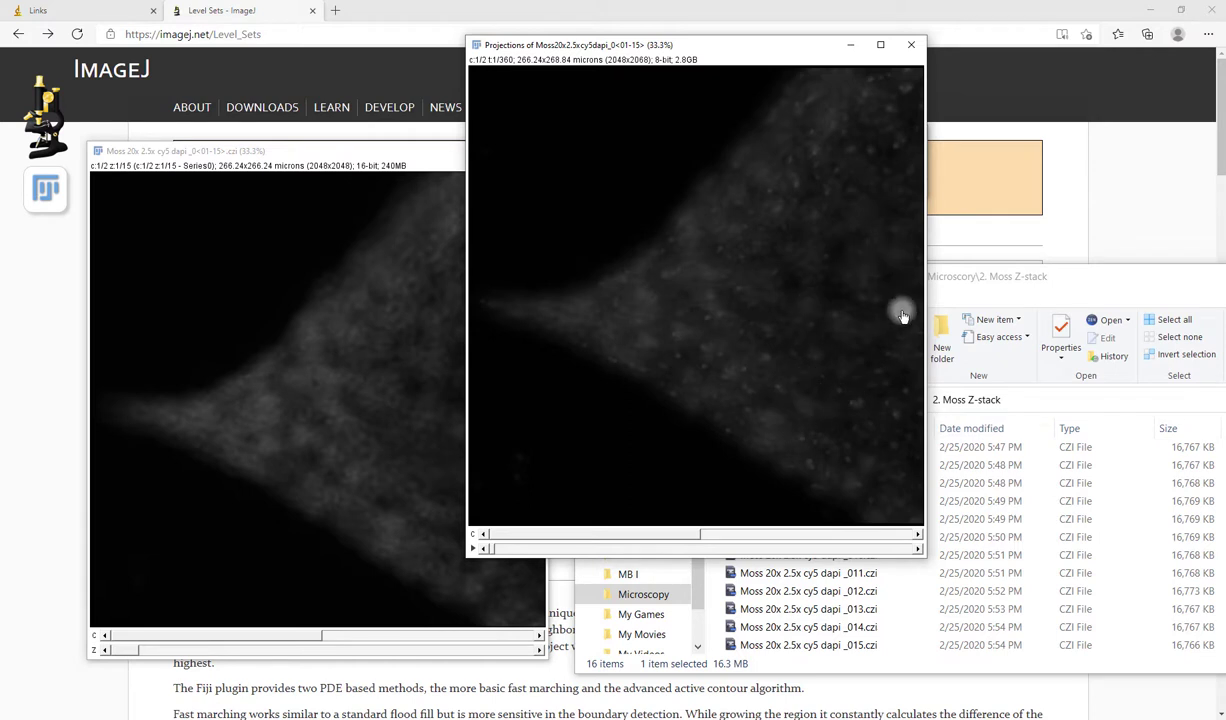
{"action": "left_click", "coordinate": [474, 550]}
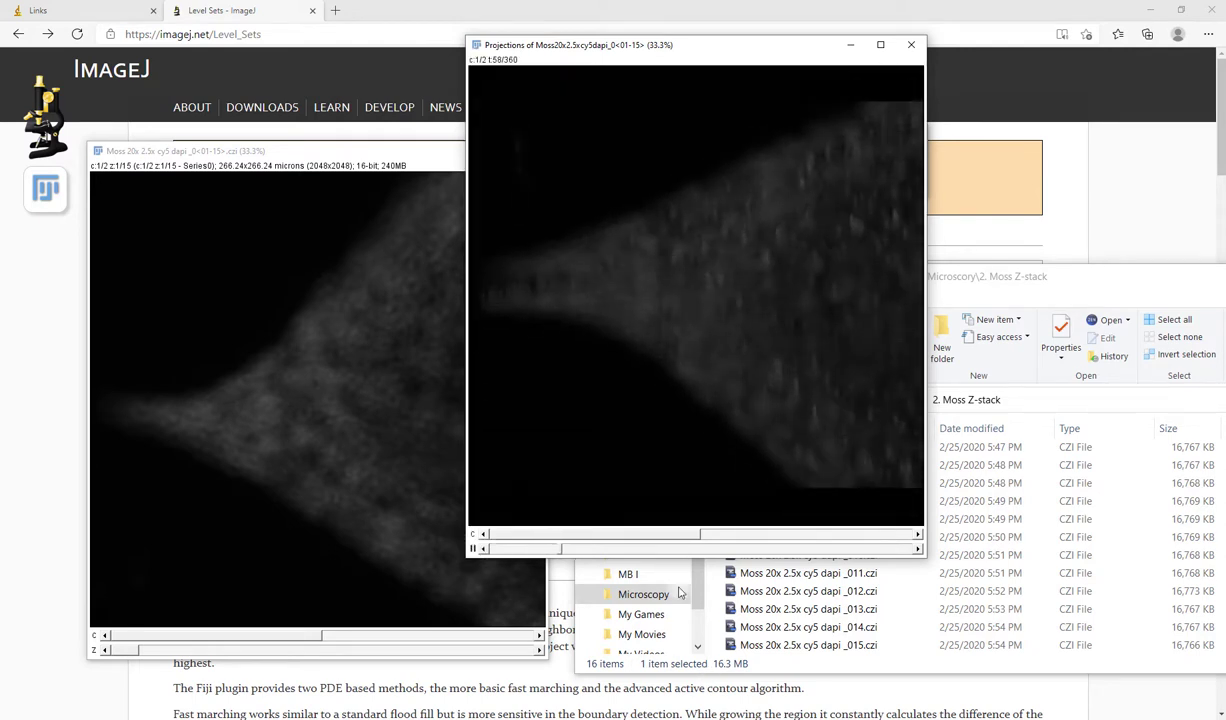
{"action": "left_click", "coordinate": [614, 434]}
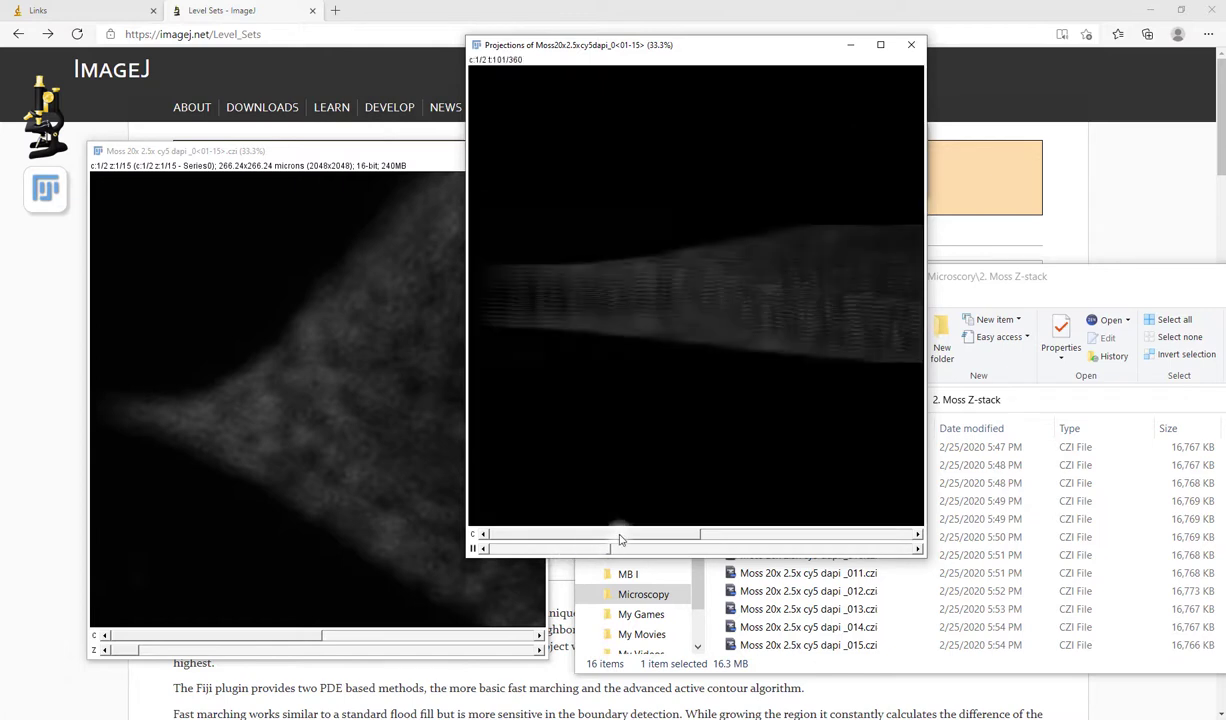
{"action": "left_click", "coordinate": [774, 534]}
{"action": "left_click", "coordinate": [700, 238]}
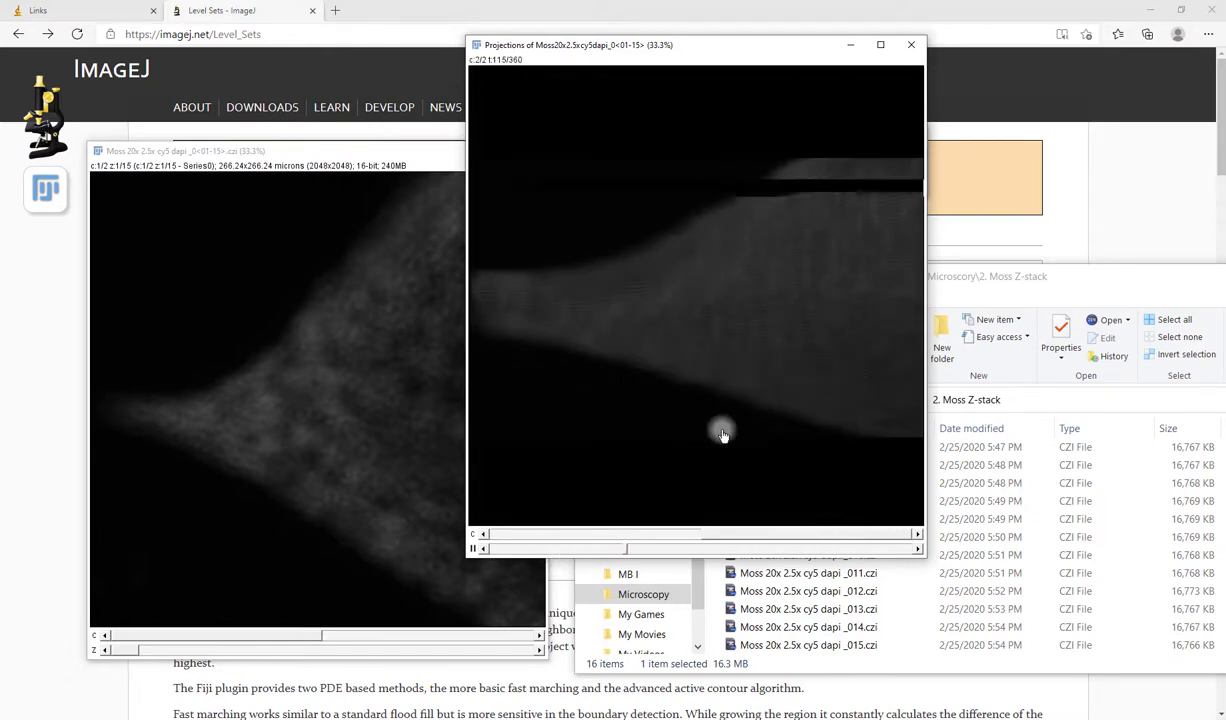
{"action": "left_click", "coordinate": [912, 48]}
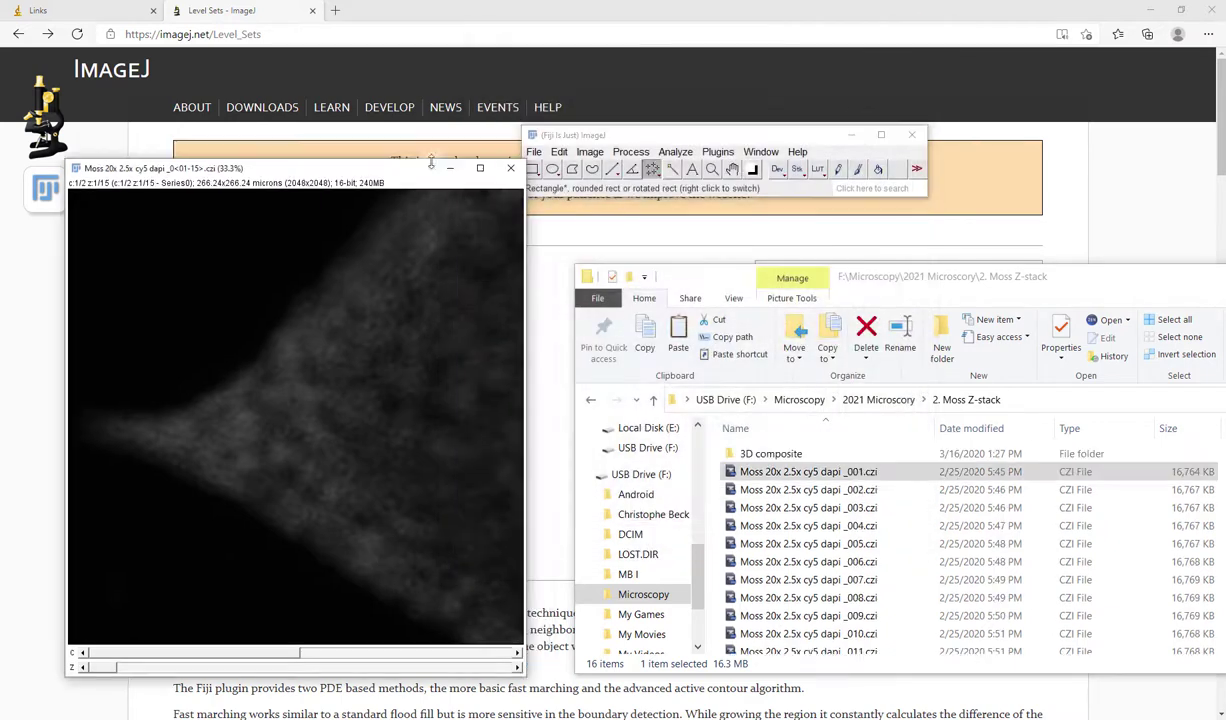
Step: Merge the channels into a composite, assigning the moss stack to C1 (red) and C2 (green) and keeping the source images
{"action": "left_click", "coordinate": [590, 151]}
{"action": "mouse_move", "coordinate": [682, 249]}
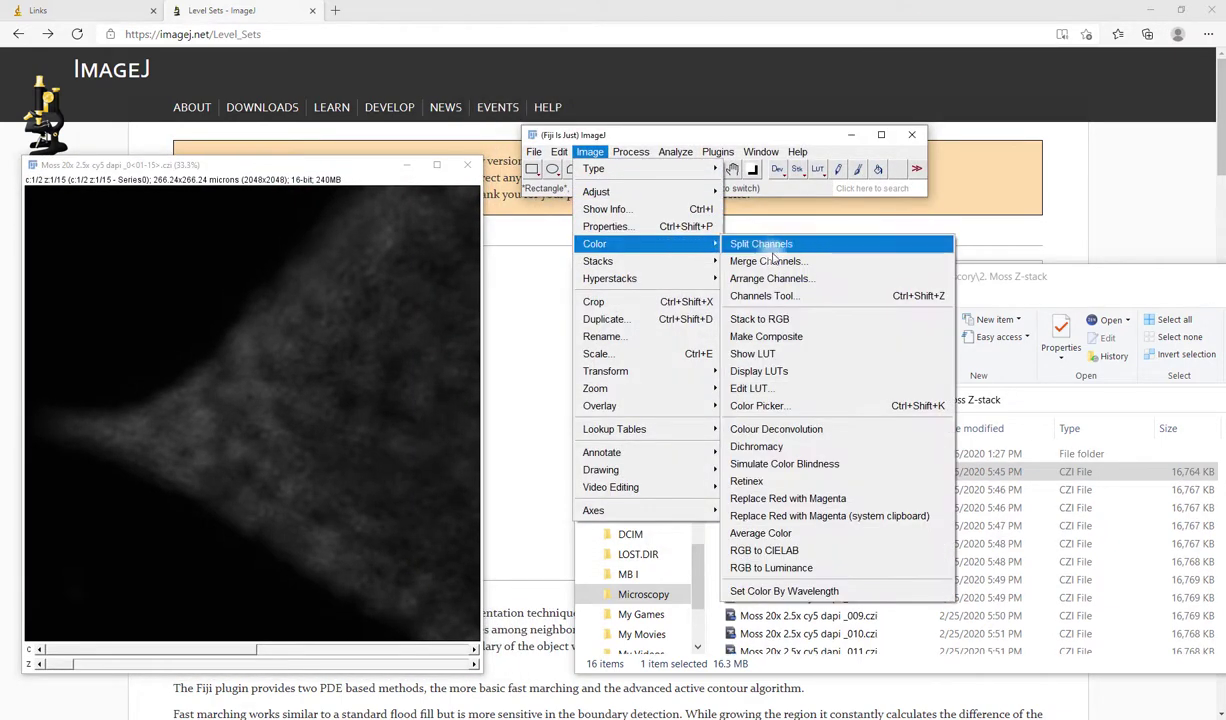
{"action": "left_click", "coordinate": [766, 261]}
{"action": "left_click", "coordinate": [597, 156]}
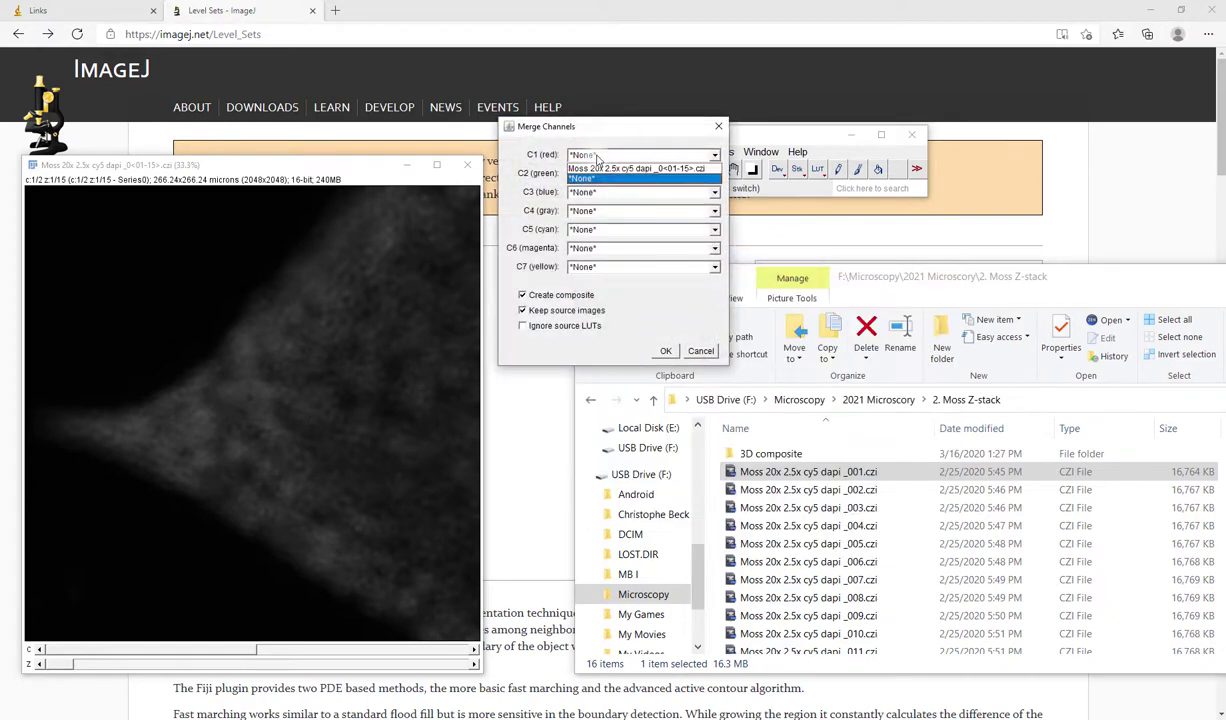
{"action": "left_click", "coordinate": [590, 164]}
{"action": "left_click", "coordinate": [588, 175]}
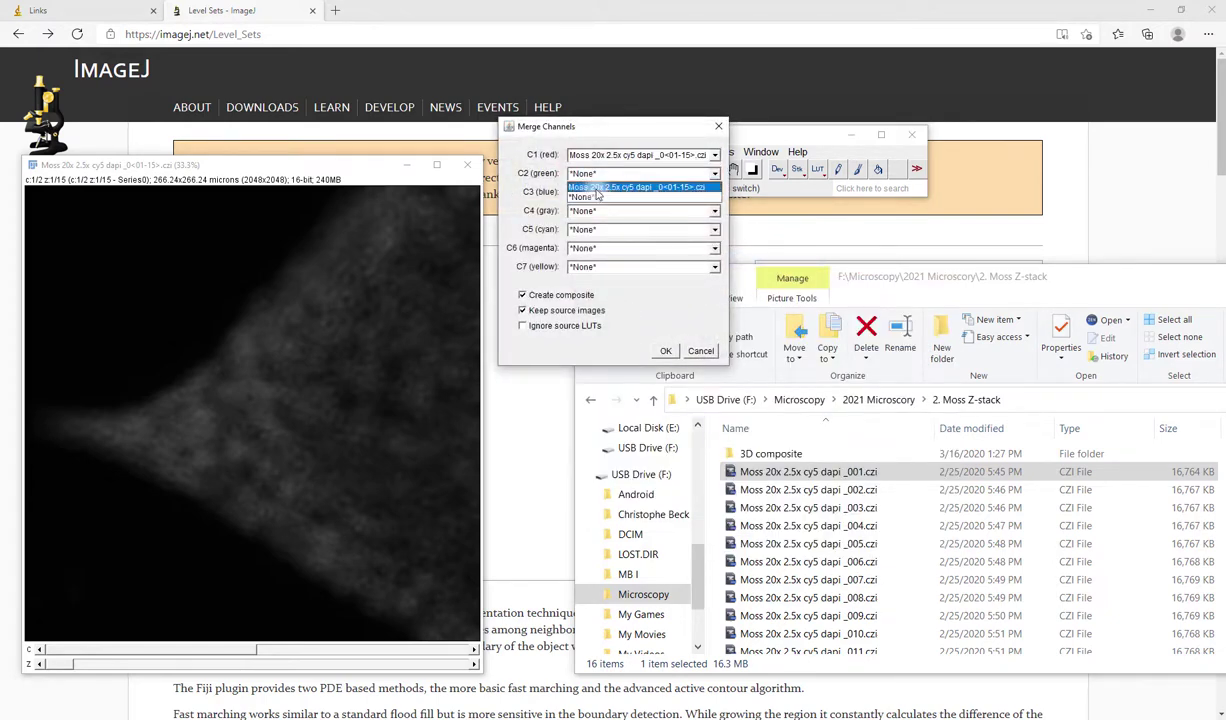
{"action": "left_click", "coordinate": [600, 182]}
{"action": "left_click", "coordinate": [664, 351]}
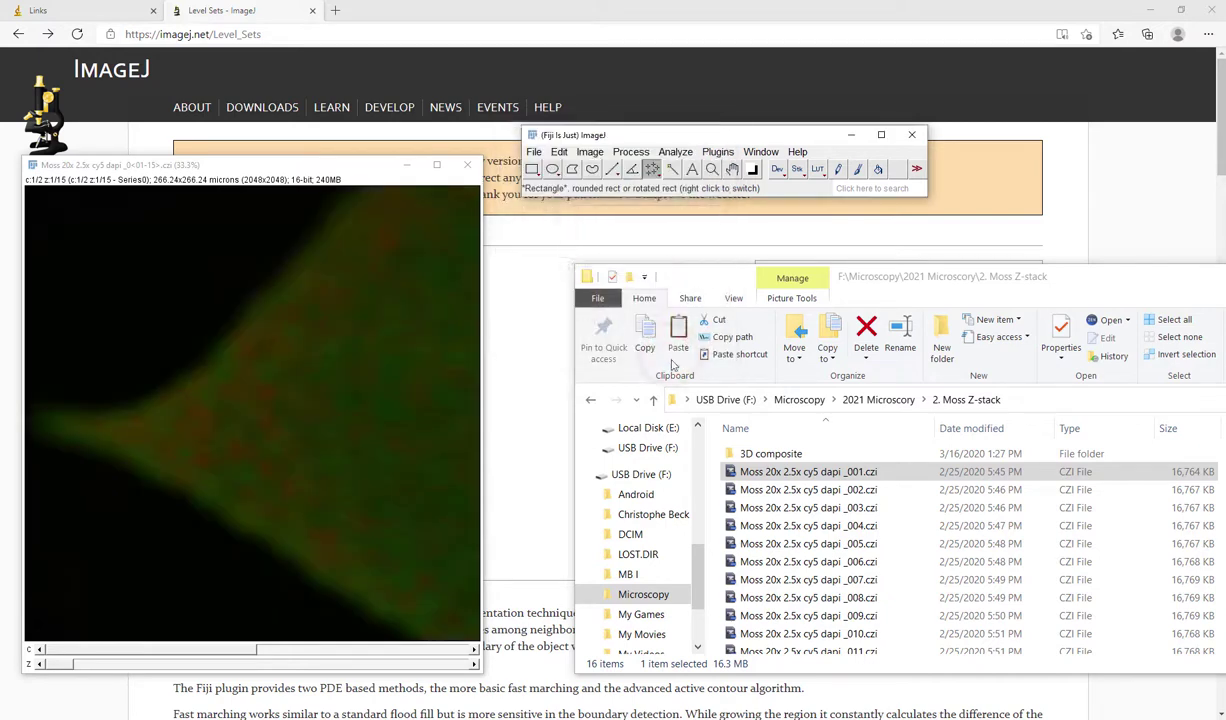
Step: Check the red-green composite across its channels and Z slices, returning to the first channel and slice
{"action": "left_click", "coordinate": [652, 162]}
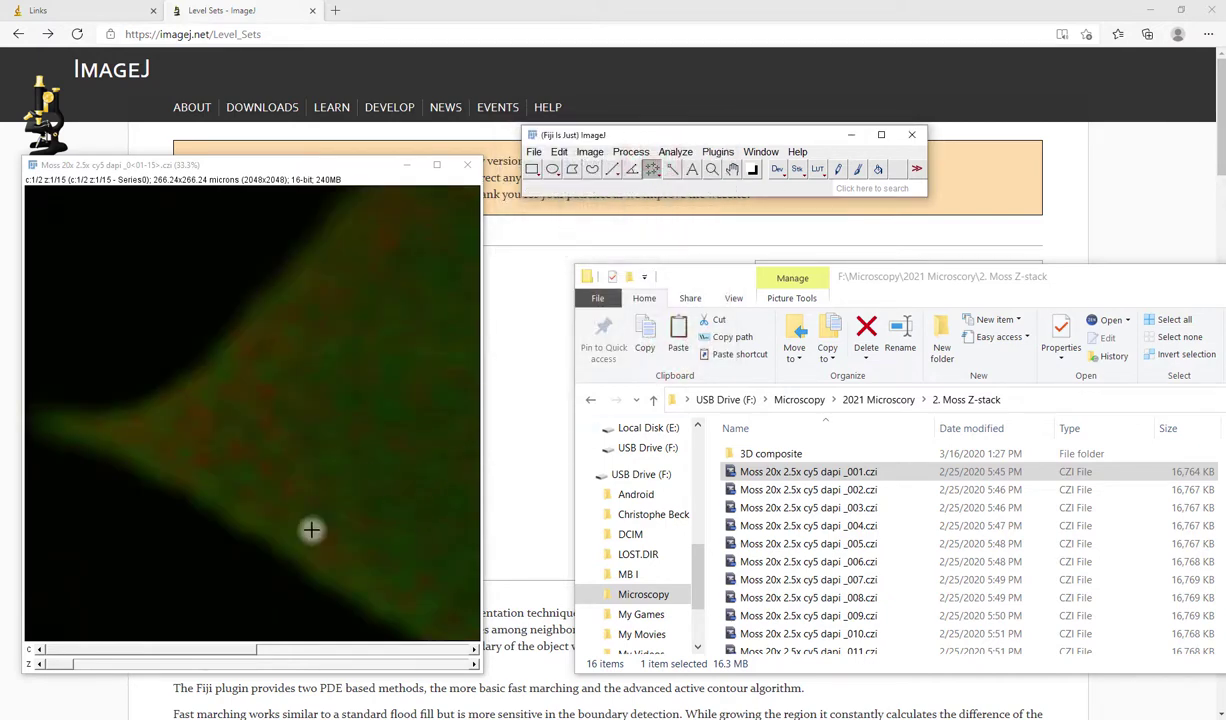
{"action": "left_click", "coordinate": [388, 649]}
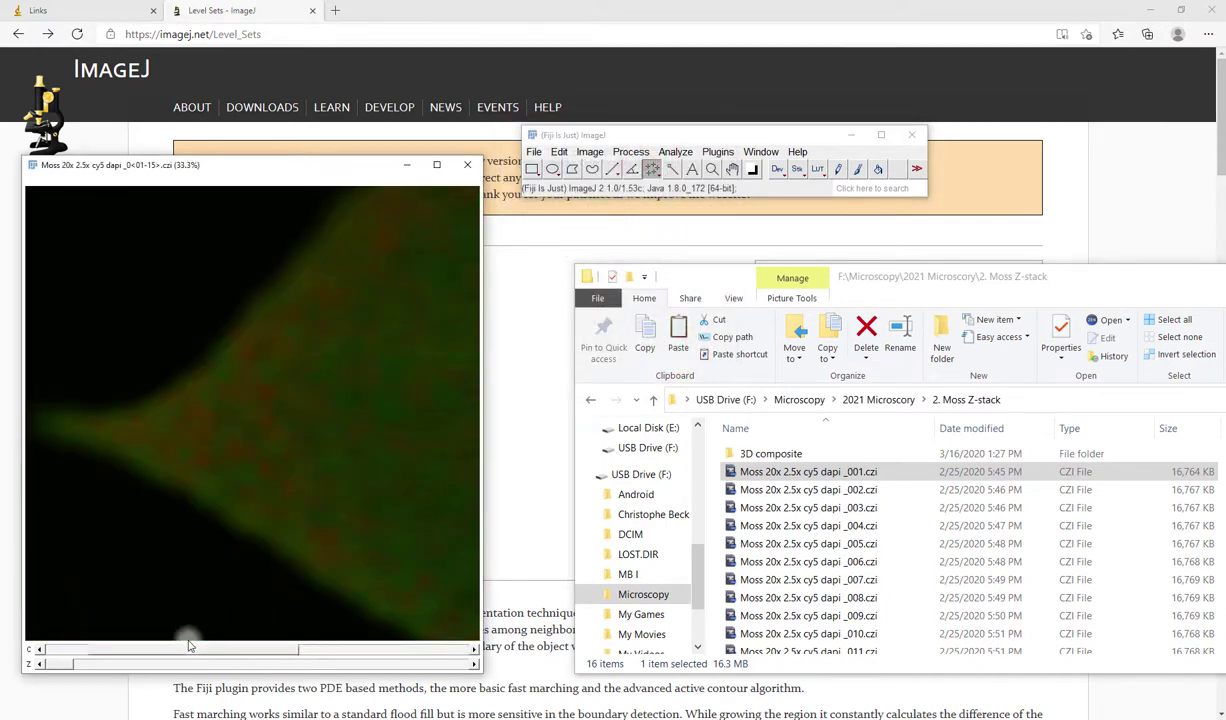
{"action": "left_click", "coordinate": [110, 649]}
{"action": "left_click", "coordinate": [88, 664]}
{"action": "left_click_drag", "start_coordinate": [88, 666], "coordinate": [40, 670]}
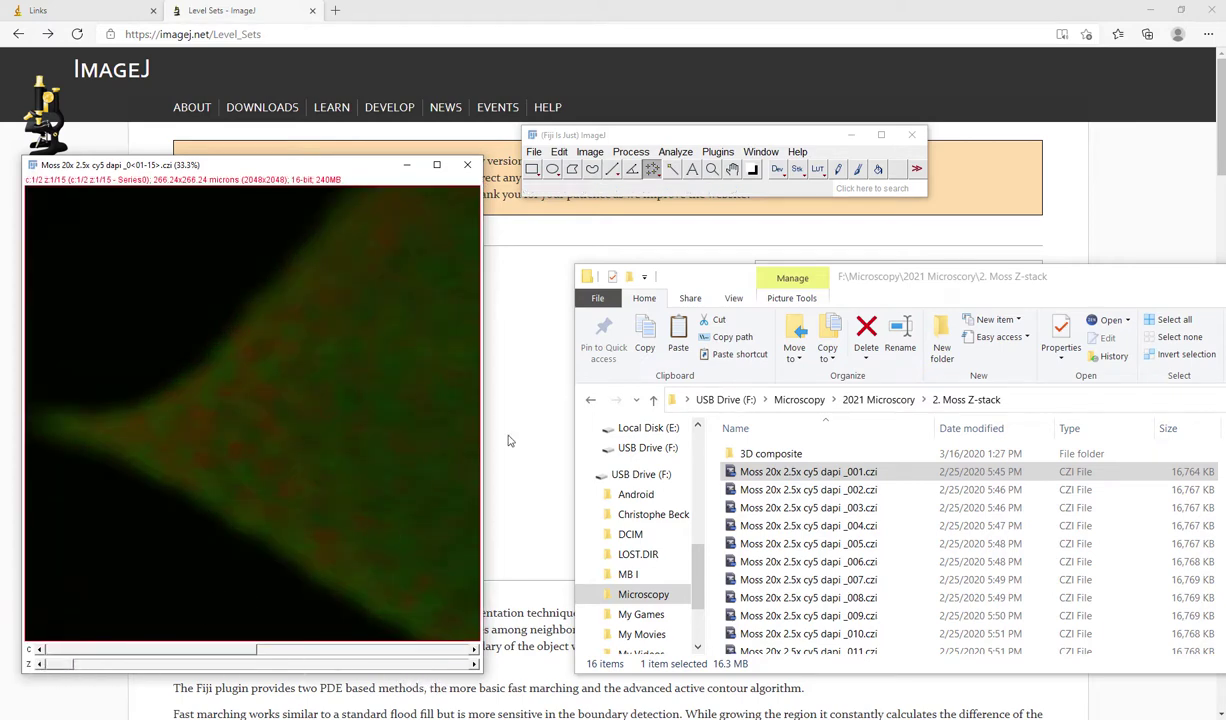
Step: Generate a Brightest Point 3D projection of the composite about the X-Axis with 1.00 micron spacing and 3600 degrees rotation, and place it beside the stack
{"action": "left_click", "coordinate": [583, 152]}
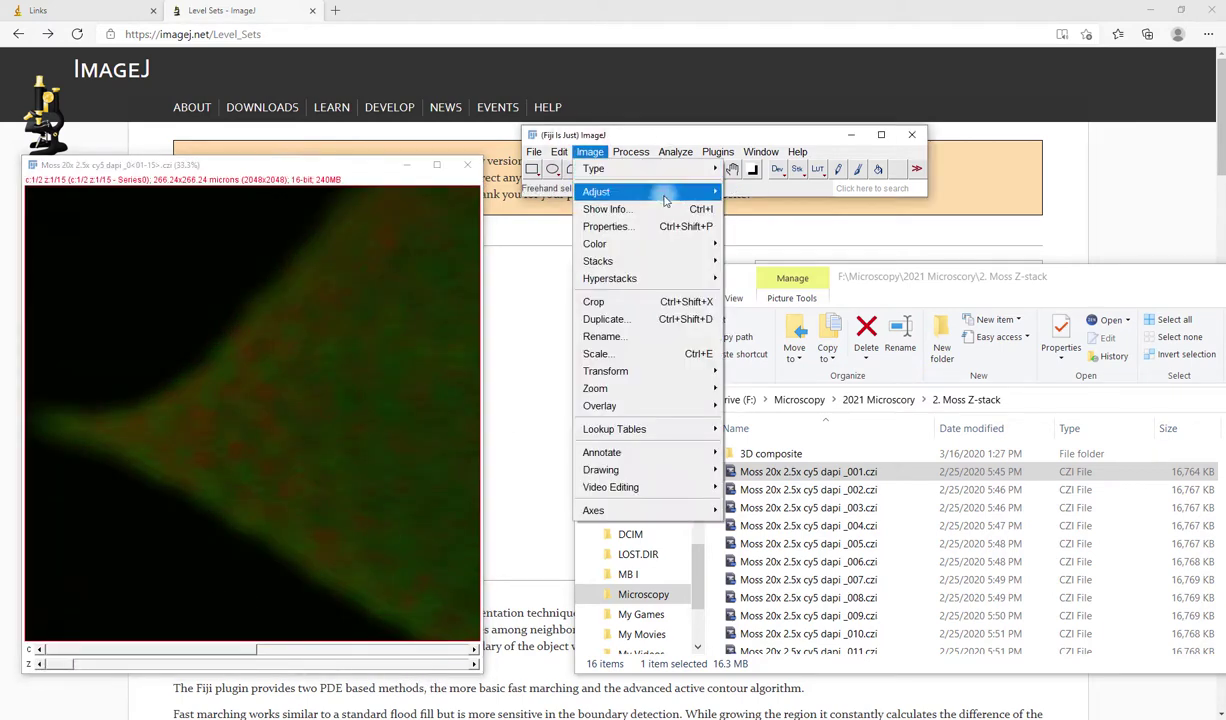
{"action": "mouse_move", "coordinate": [697, 266]}
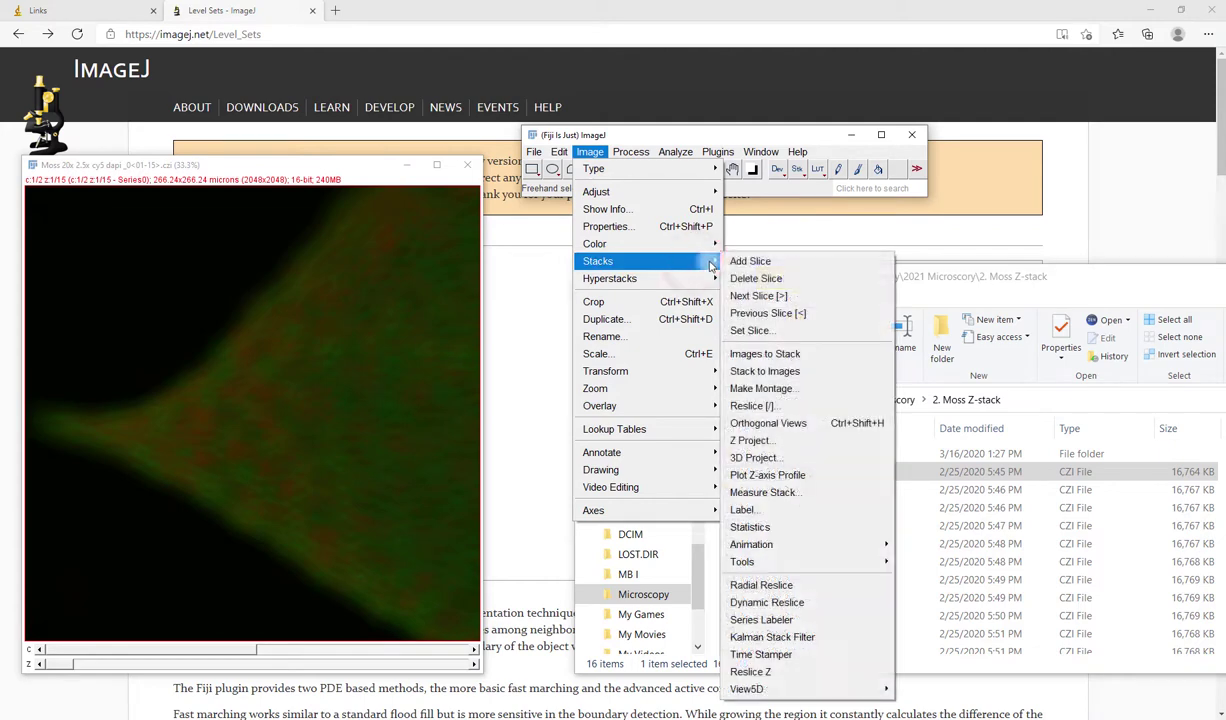
{"action": "left_click", "coordinate": [766, 443]}
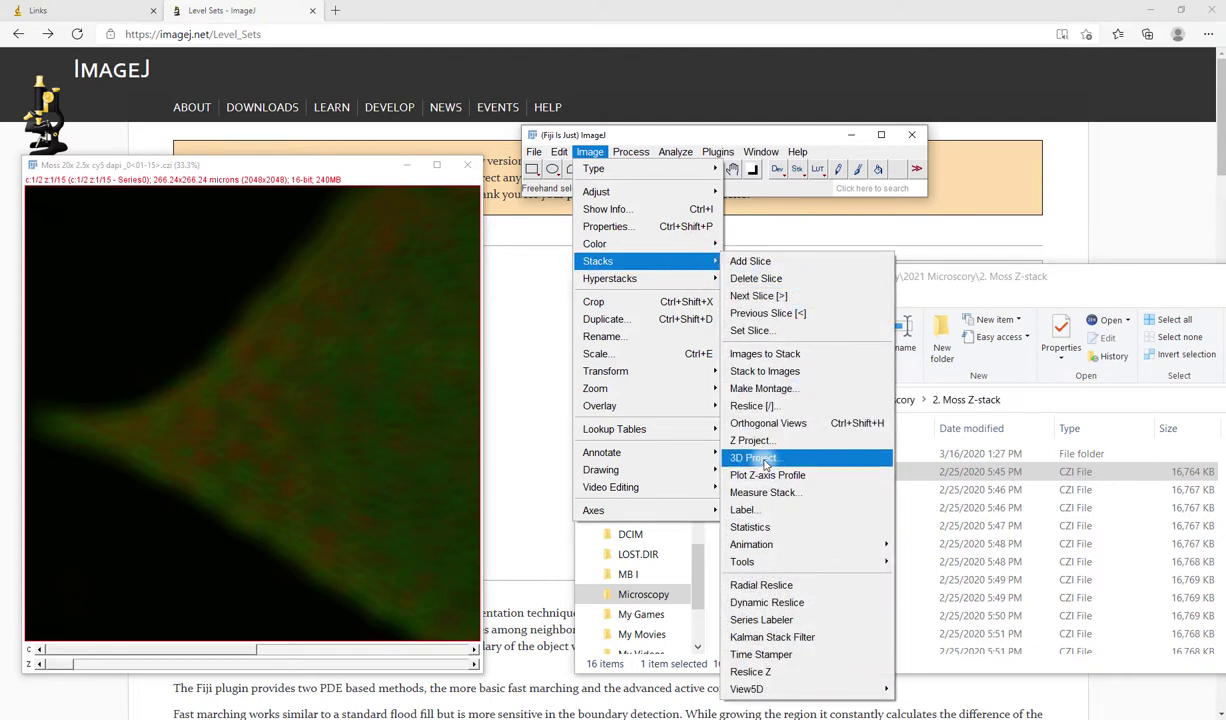
{"action": "left_click", "coordinate": [752, 457]}
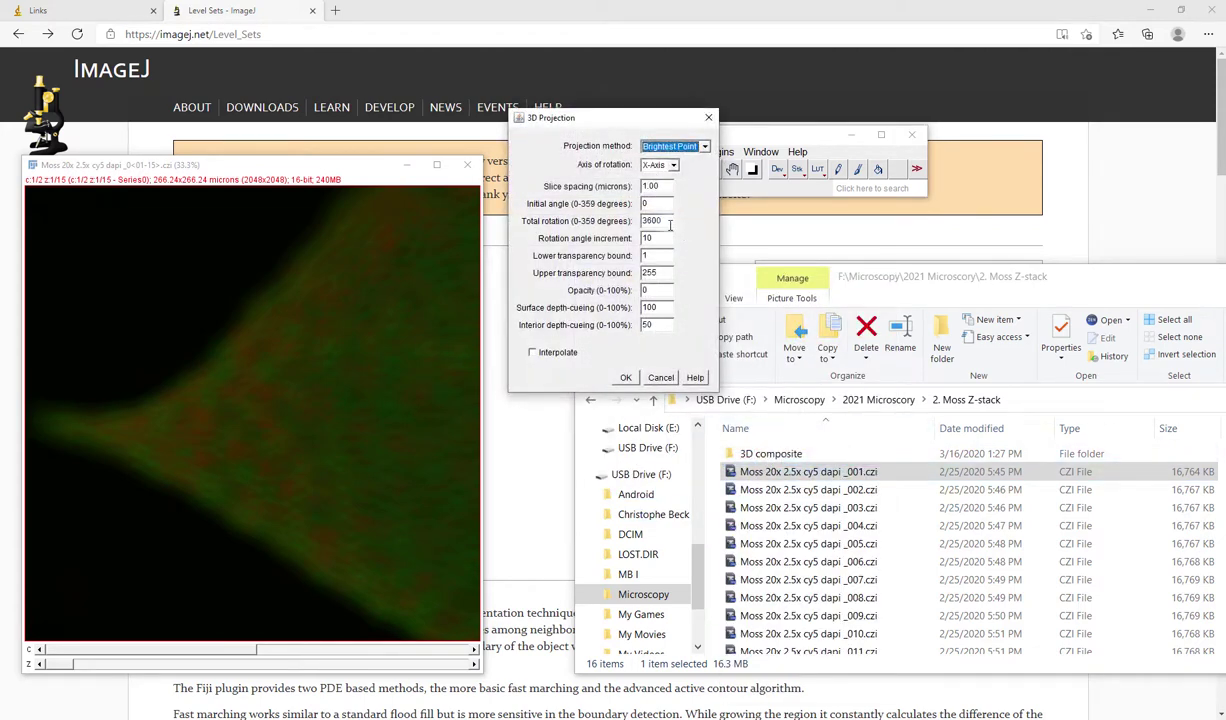
{"action": "left_click", "coordinate": [629, 379]}
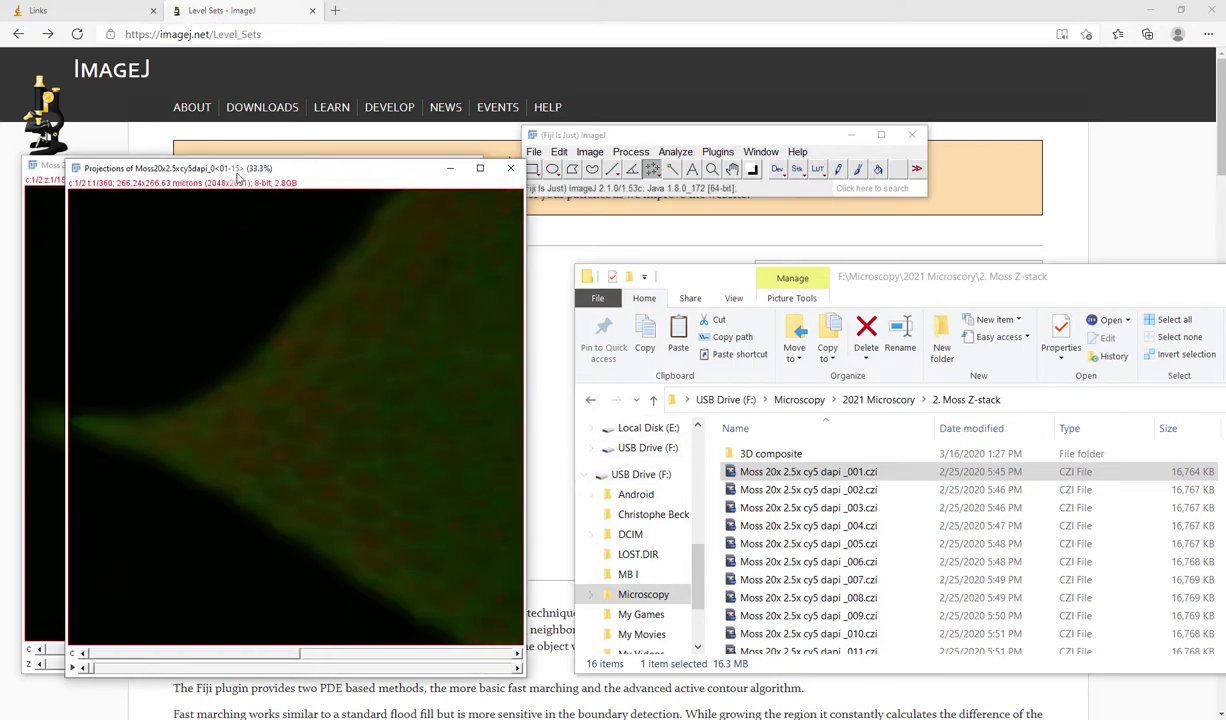
{"action": "left_click_drag", "start_coordinate": [238, 176], "coordinate": [650, 130]}
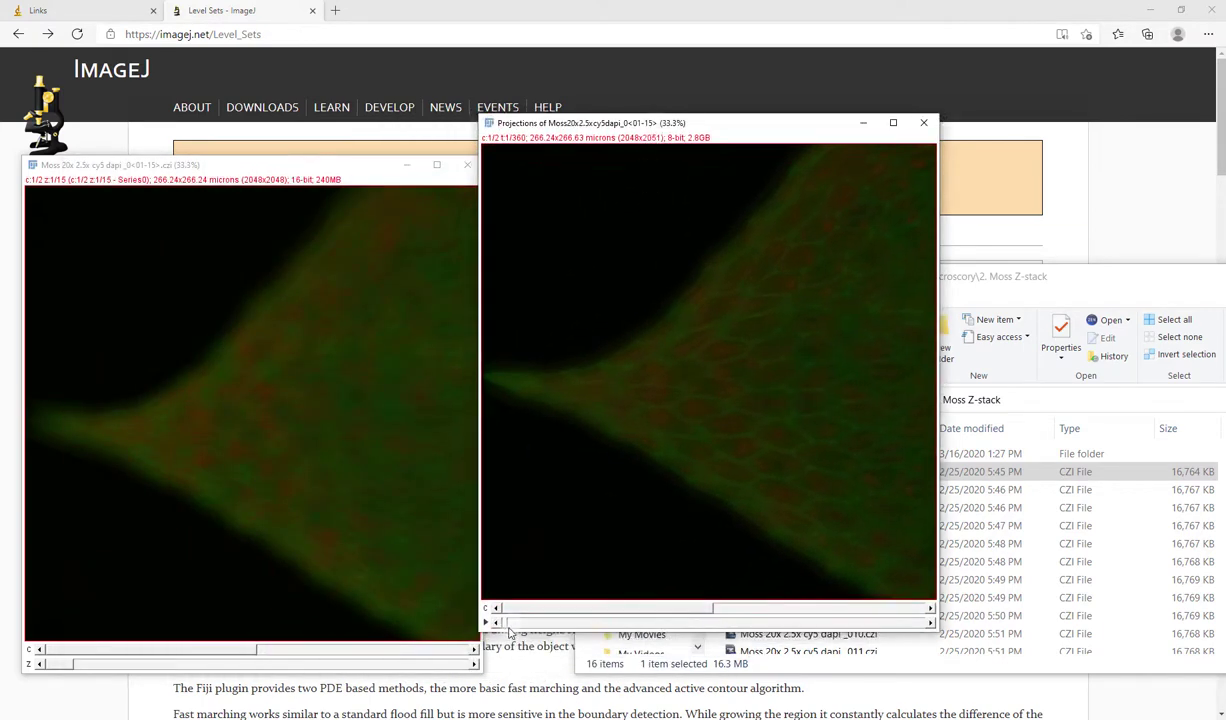
Step: Play the red-green projection's rotation in an enlarged window, and close the projection and the composite moss stack
{"action": "mouse_move", "coordinate": [505, 624]}
{"action": "left_mouse_down"}
{"action": "mouse_move", "coordinate": [655, 615]}
{"action": "mouse_move", "coordinate": [491, 630]}
{"action": "left_mouse_up"}
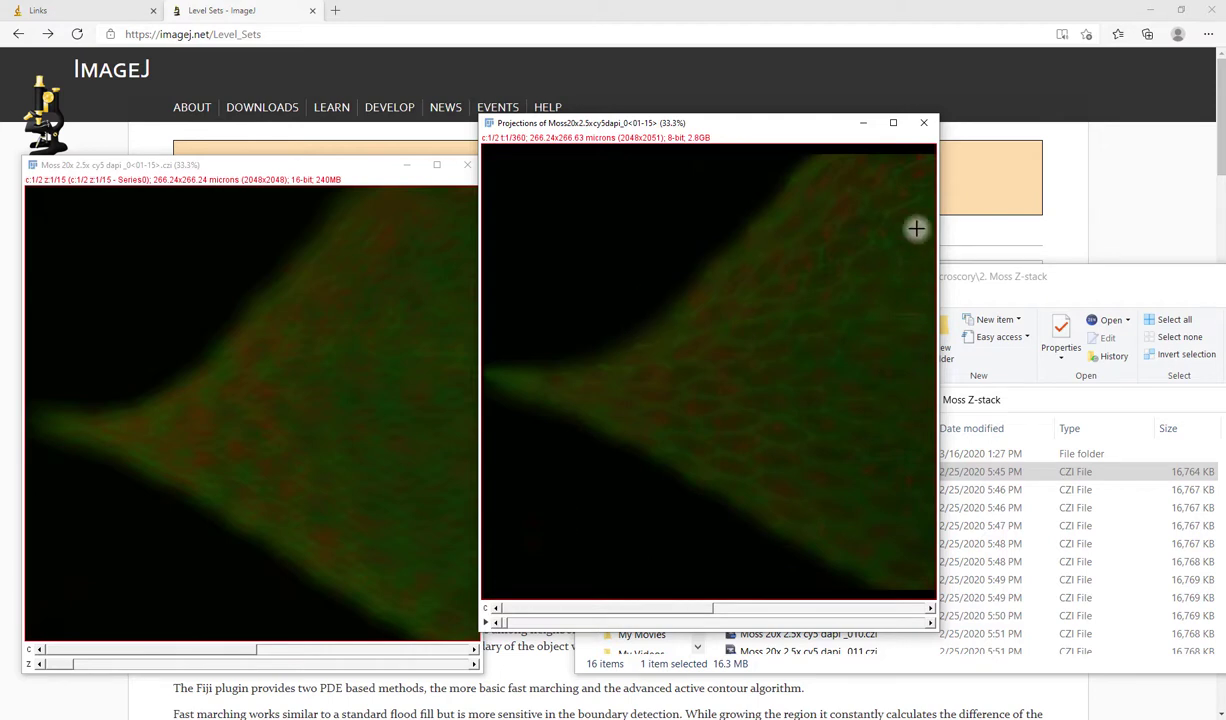
{"action": "left_click", "coordinate": [893, 123]}
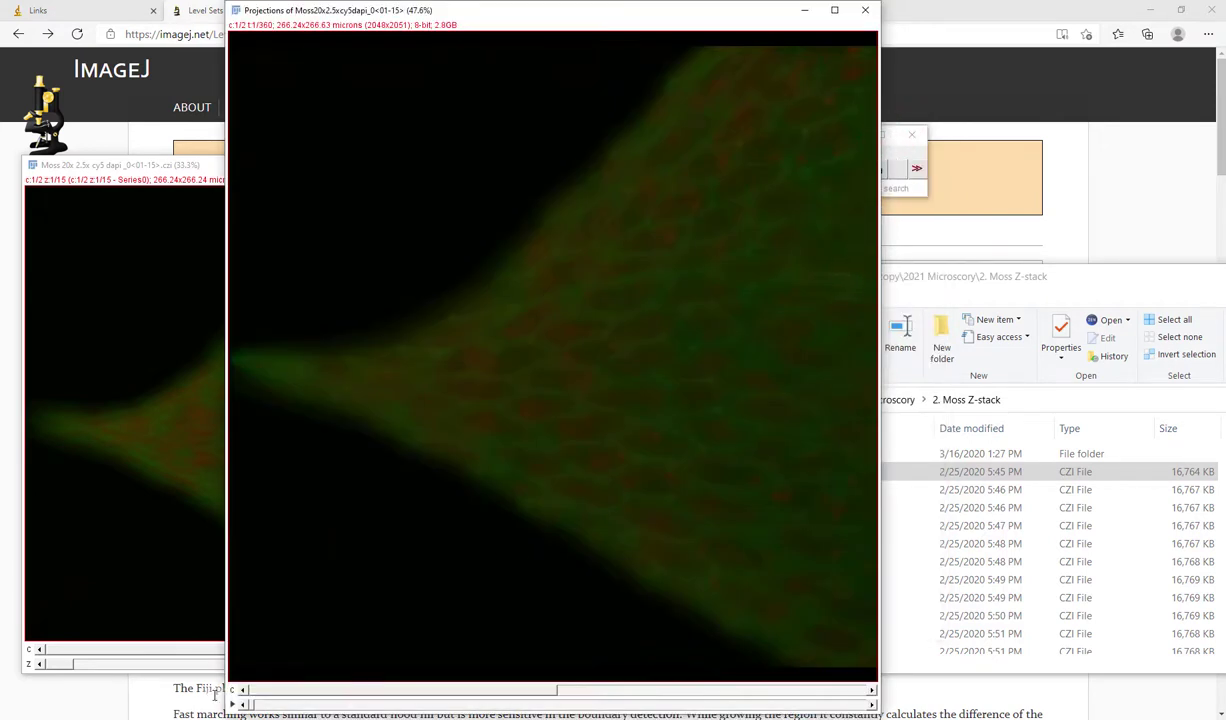
{"action": "left_click", "coordinate": [232, 705]}
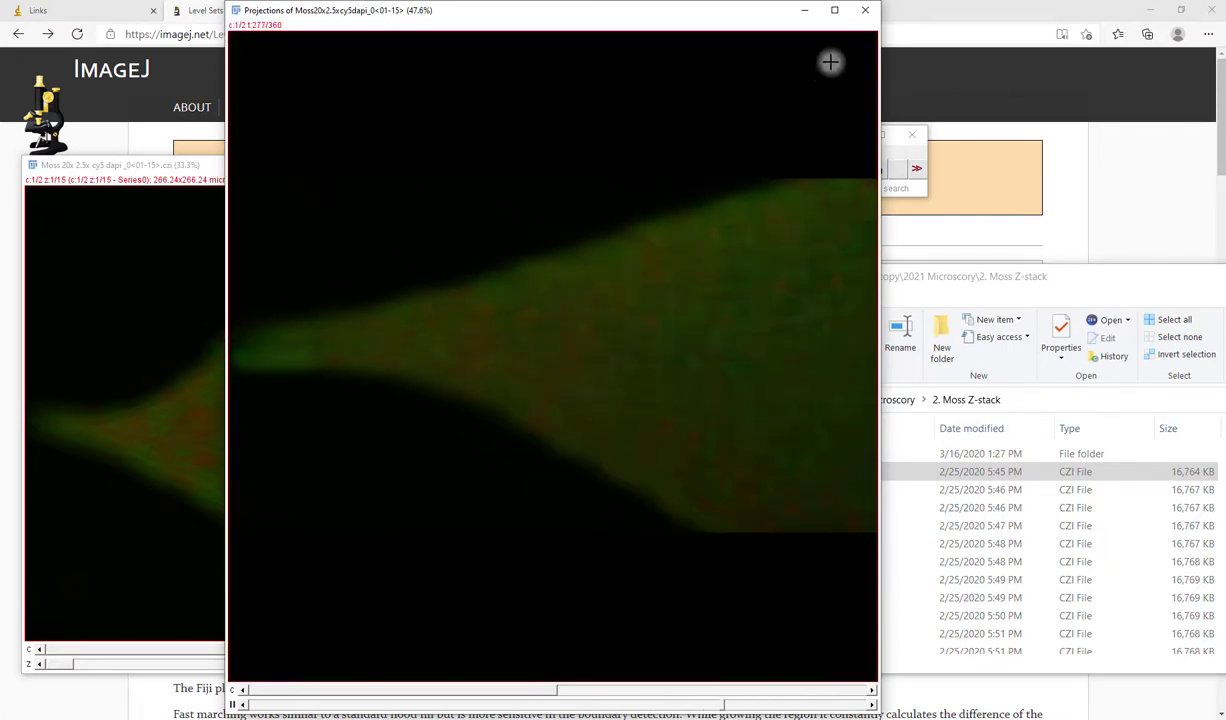
{"action": "left_click", "coordinate": [866, 11]}
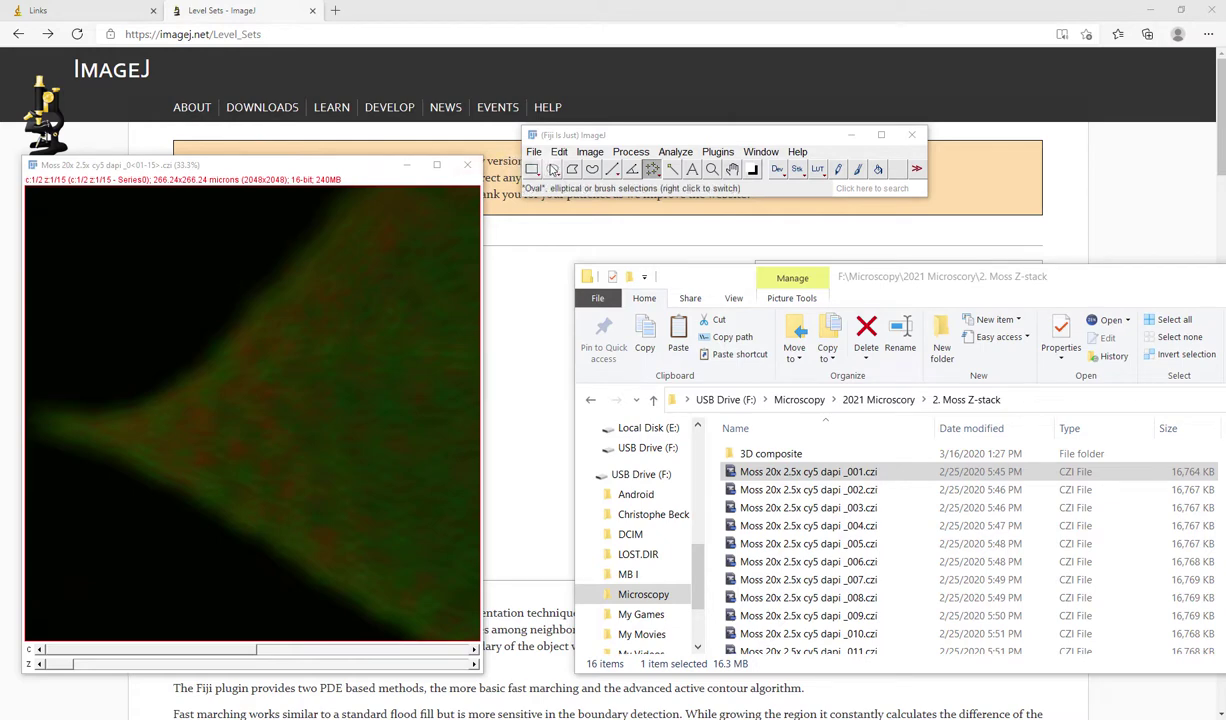
{"action": "left_click", "coordinate": [466, 166]}
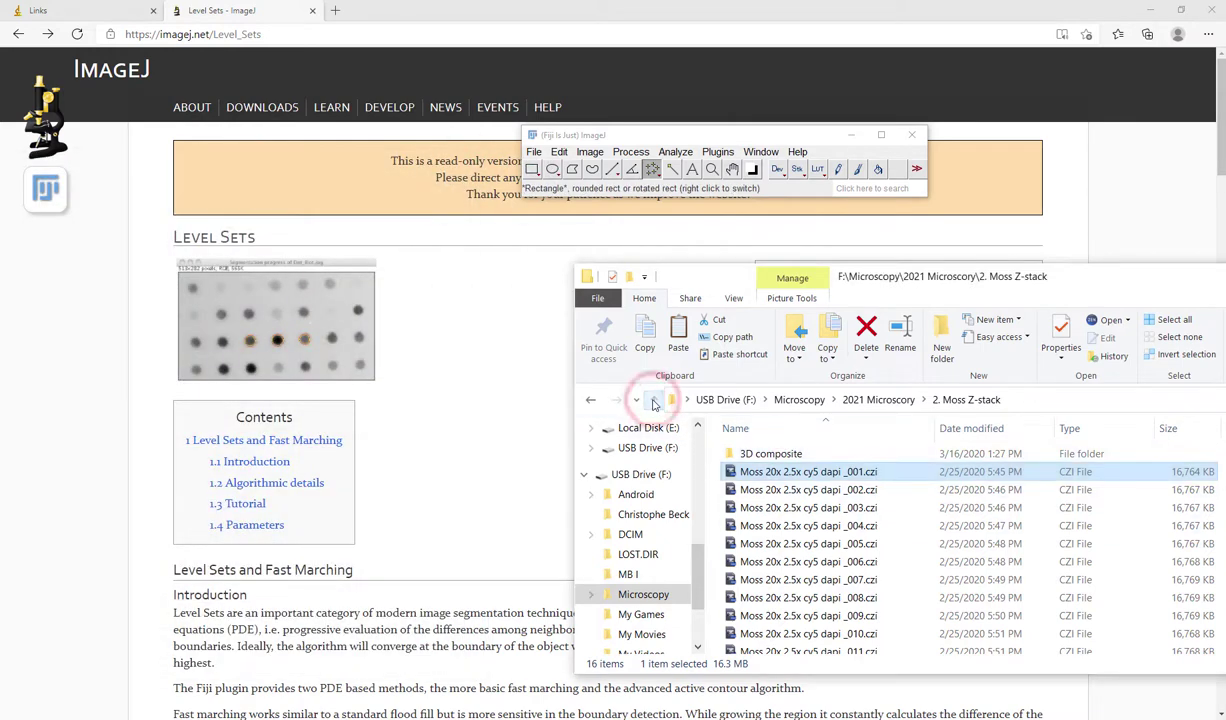
Step: Import Experiment-07.czi from the 2021 Microscory folder as a hyperstack through Bio-Formats, and look through its time frames
{"action": "left_click", "coordinate": [653, 399]}
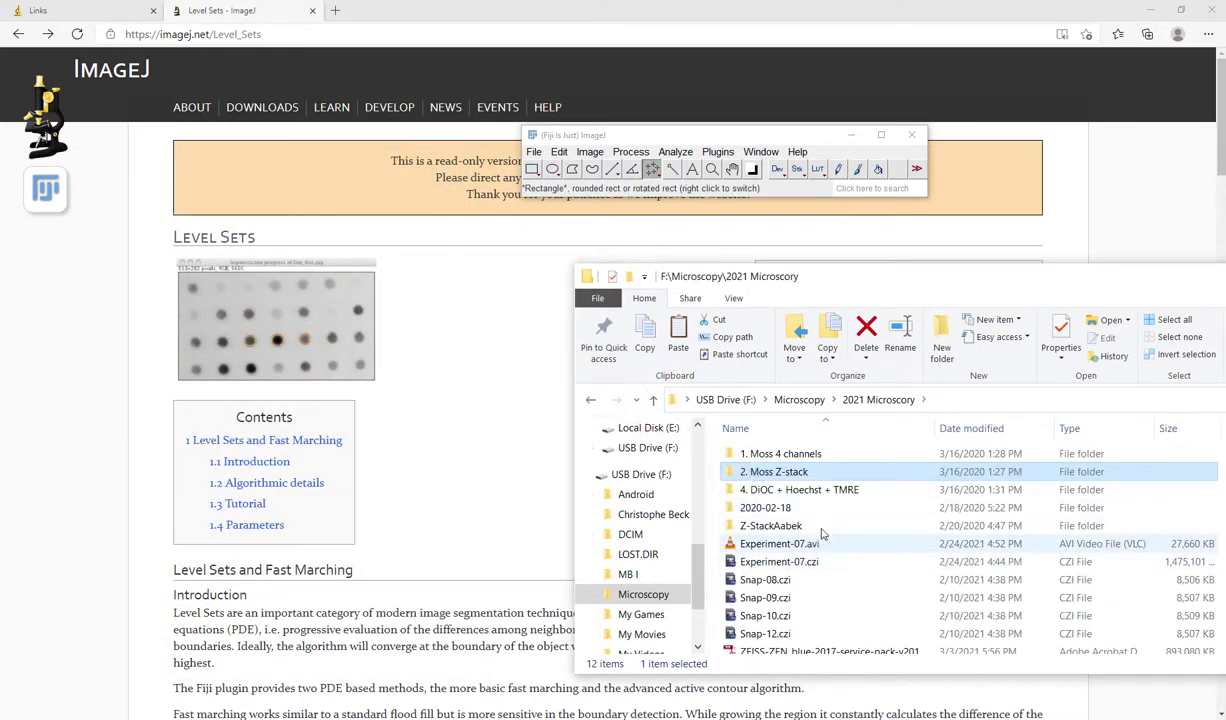
{"action": "left_click_drag", "start_coordinate": [815, 566], "coordinate": [585, 193]}
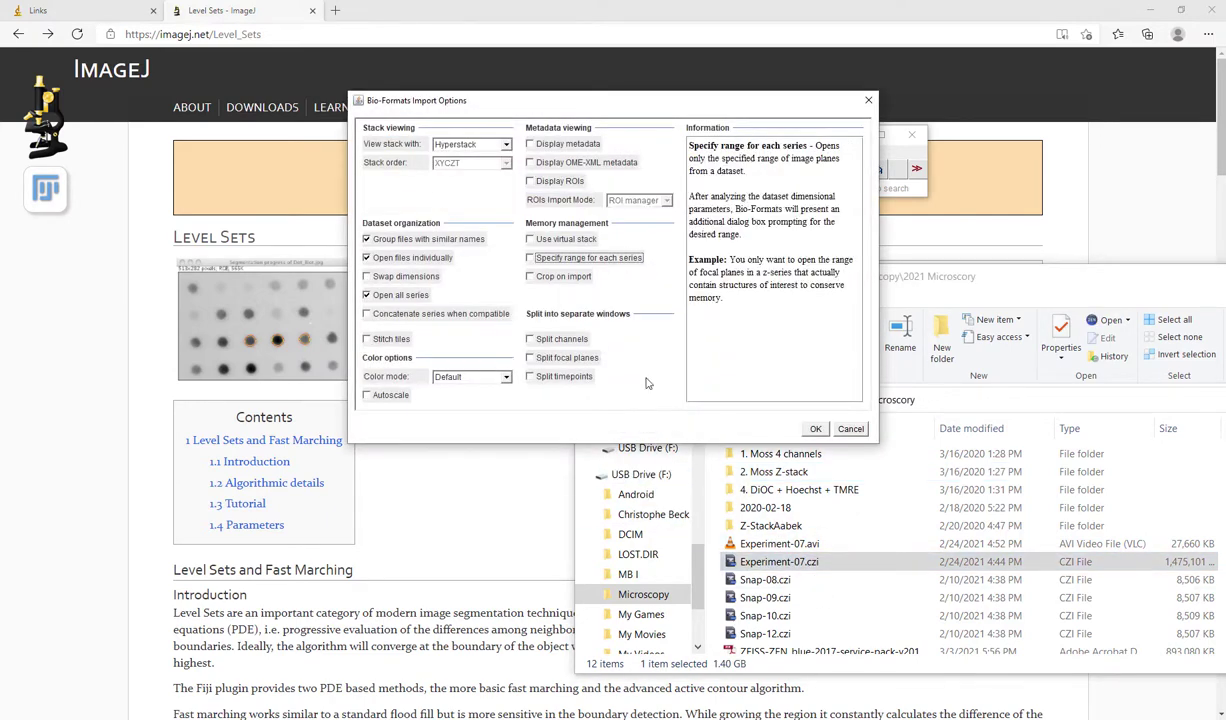
{"action": "left_click", "coordinate": [815, 429]}
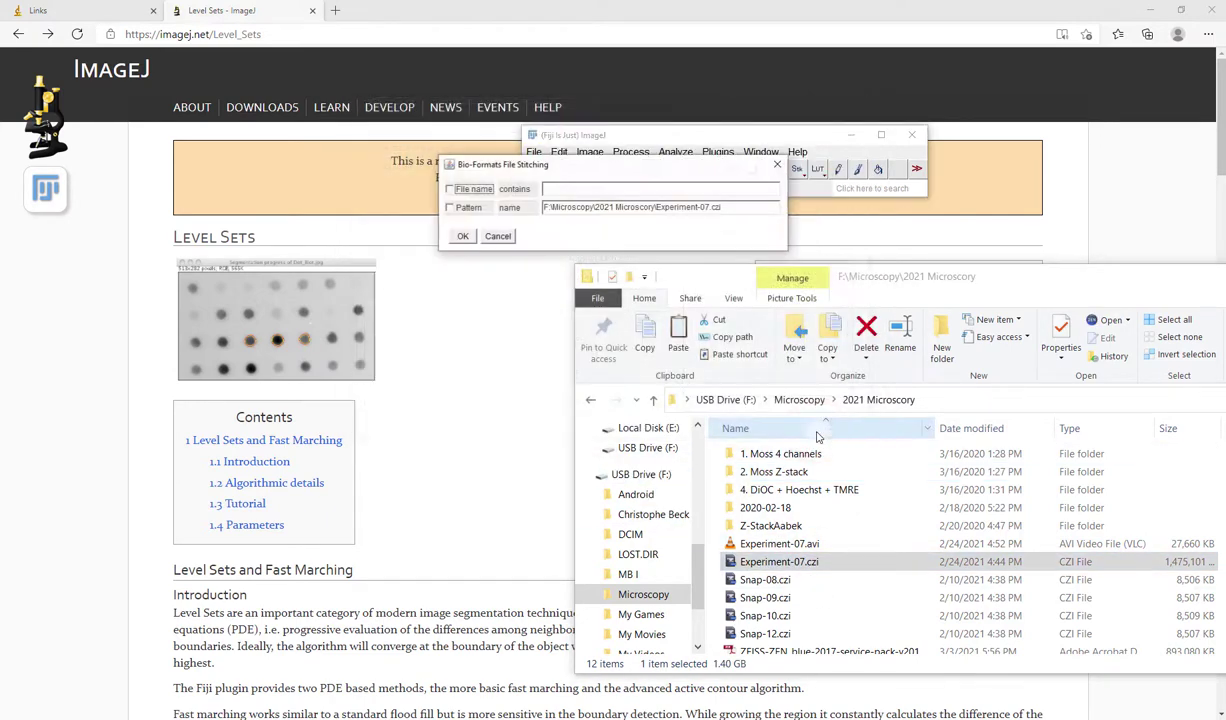
{"action": "left_click", "coordinate": [462, 237]}
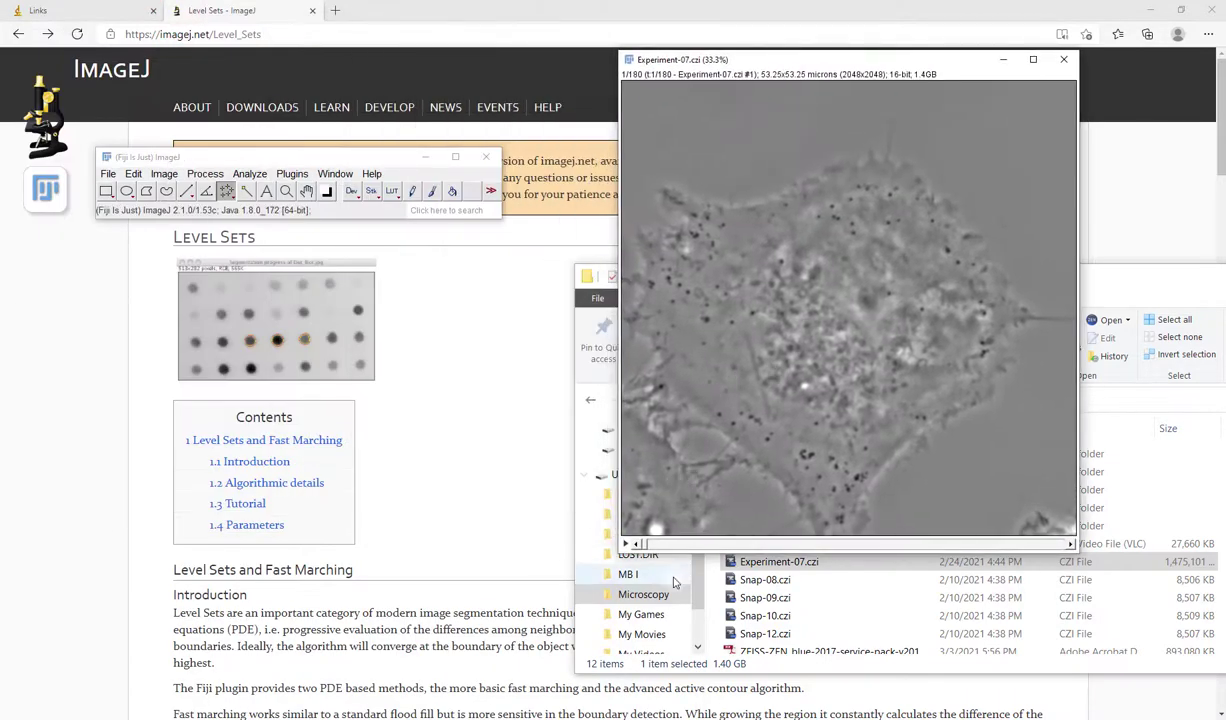
{"action": "mouse_move", "coordinate": [645, 543]}
{"action": "left_mouse_down"}
{"action": "mouse_move", "coordinate": [1077, 543]}
{"action": "mouse_move", "coordinate": [650, 553]}
{"action": "mouse_move", "coordinate": [1003, 556]}
{"action": "mouse_move", "coordinate": [1045, 545]}
{"action": "mouse_move", "coordinate": [640, 556]}
{"action": "left_mouse_up"}
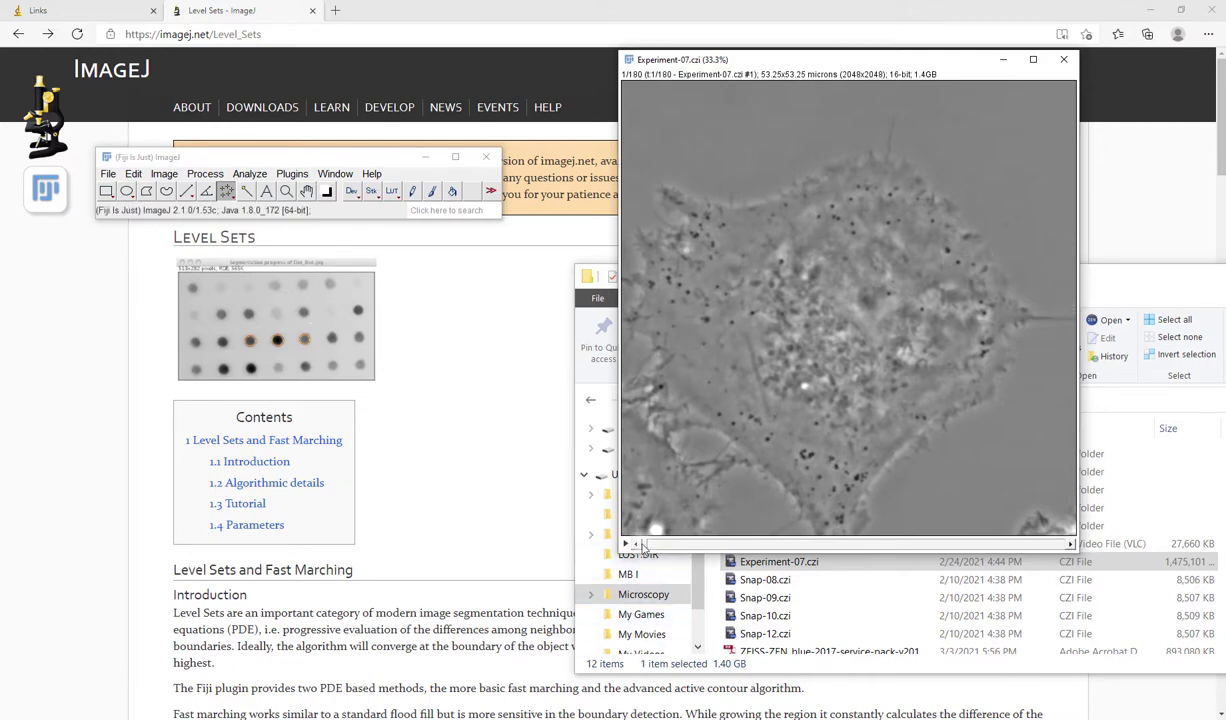
{"action": "left_click_drag", "start_coordinate": [643, 543], "coordinate": [617, 560]}
Step: Set up a Stack to Hyperstack conversion of Experiment-07 with 3 channels
{"action": "left_click", "coordinate": [165, 174]}
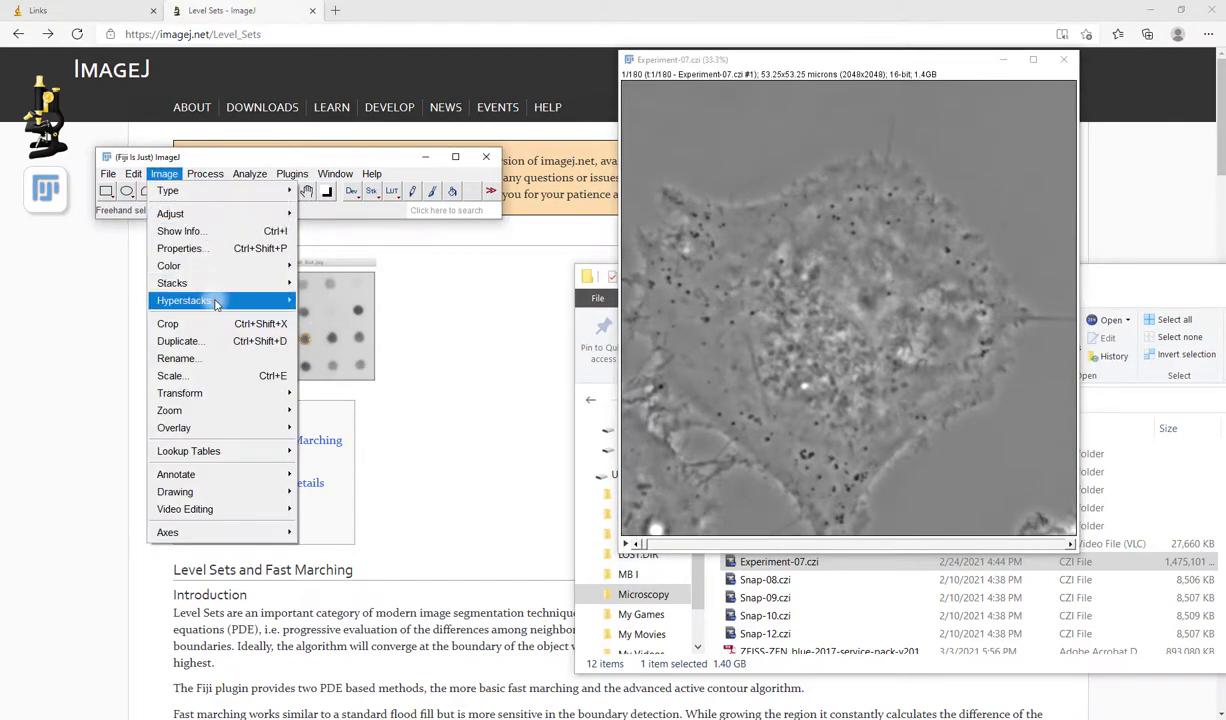
{"action": "mouse_move", "coordinate": [297, 305]}
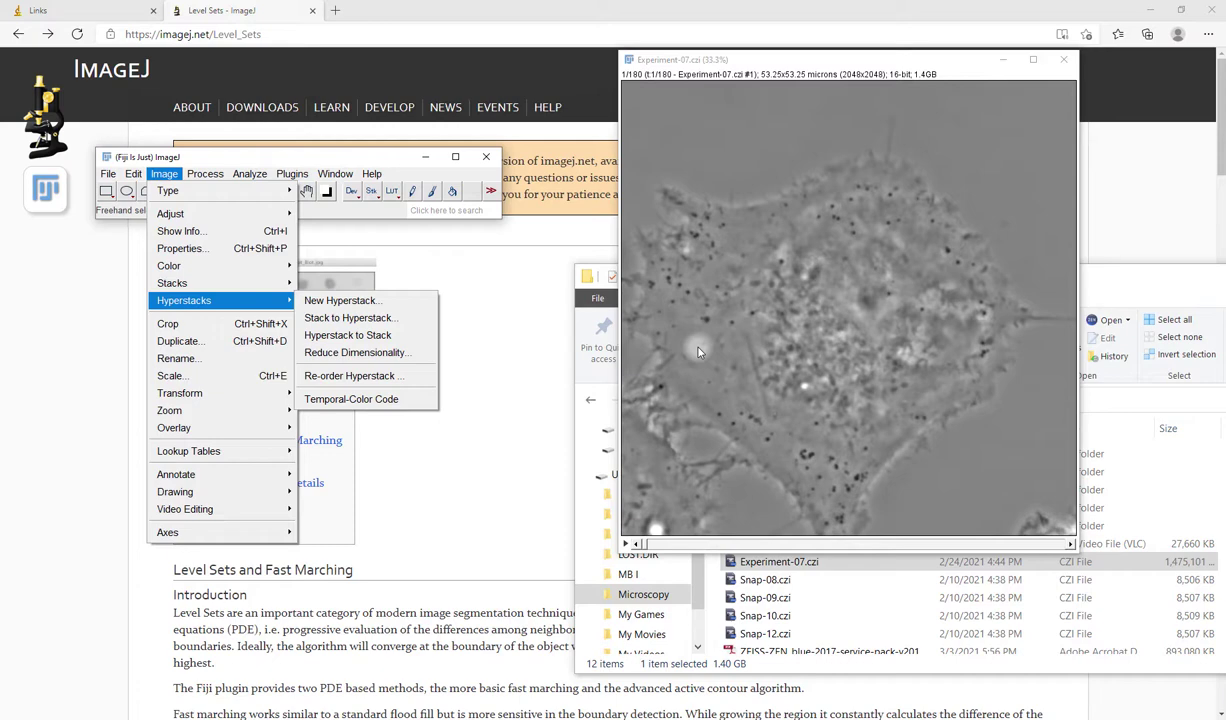
{"action": "left_click", "coordinate": [370, 317]}
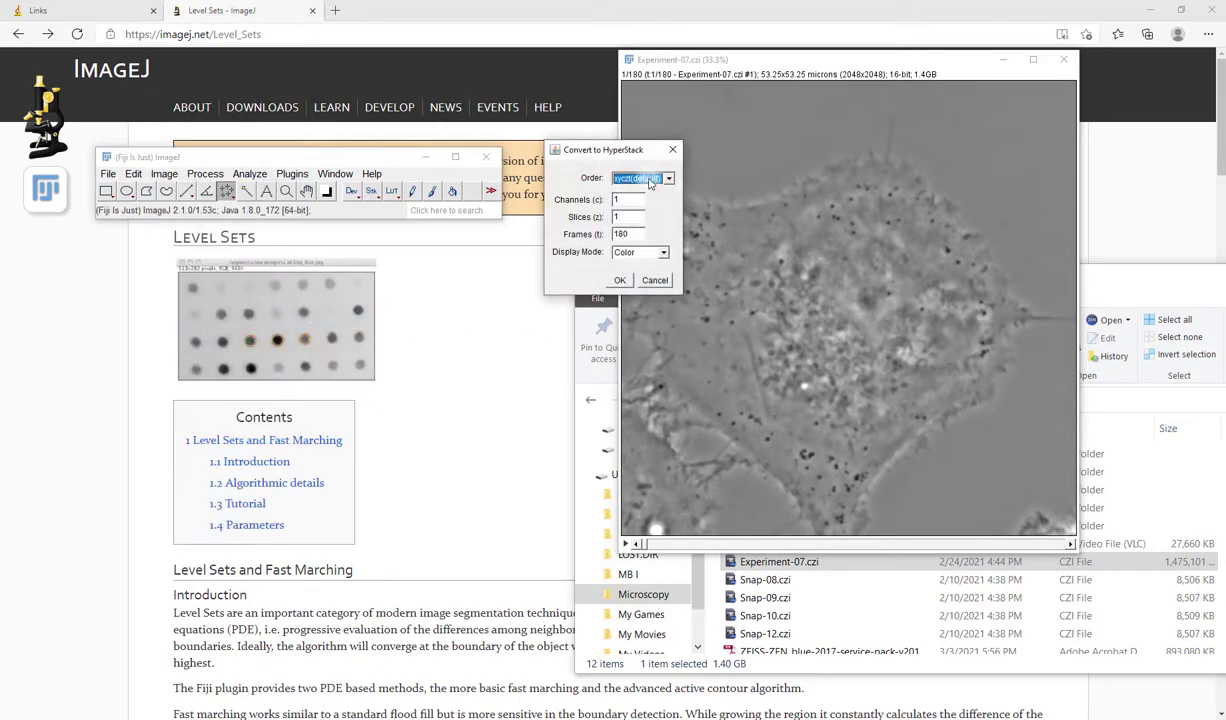
{"action": "left_click", "coordinate": [624, 198]}
{"action": "double_click", "coordinate": [619, 197]}
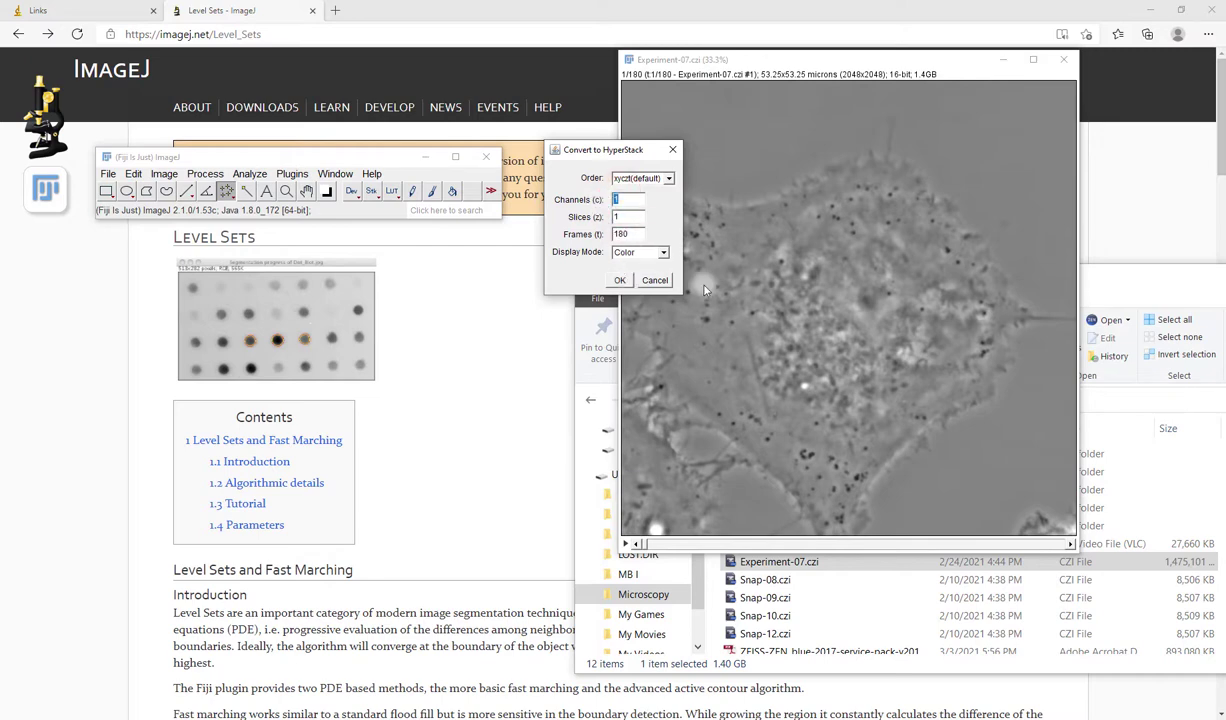
{"action": "type", "text": "3"}
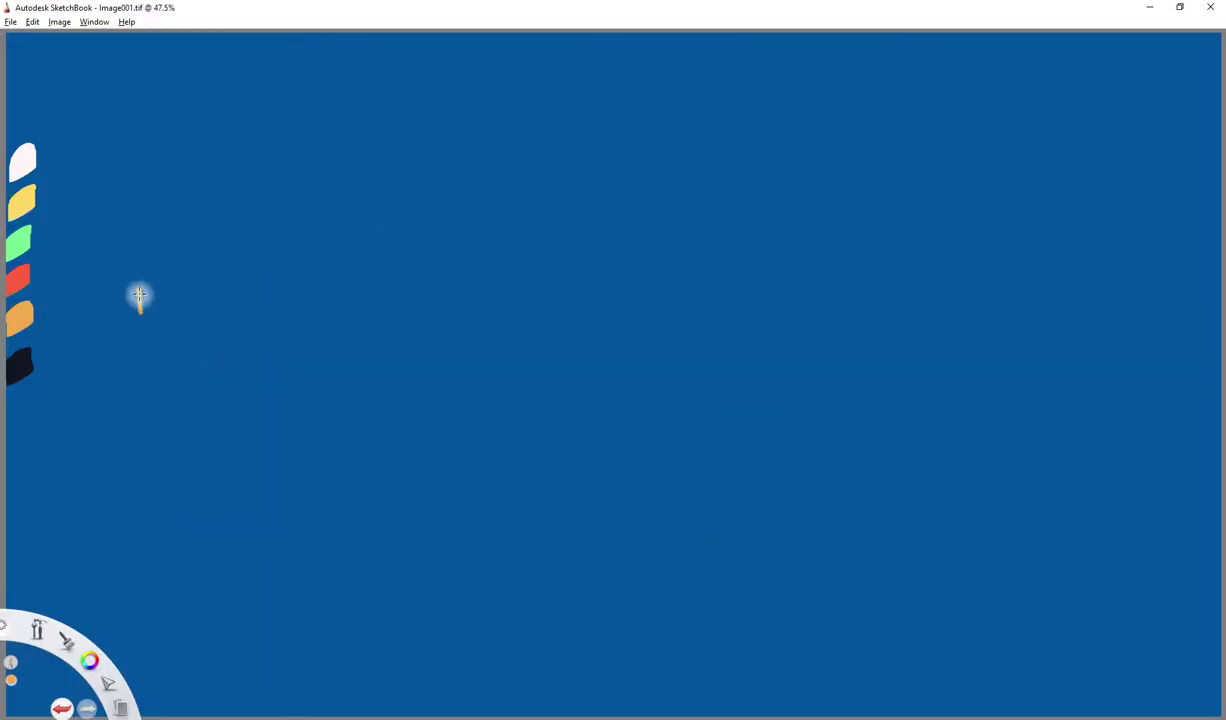
Step: Switch to Autodesk SketchBook and draw a row of 15 short vertical orange strokes in five groups of three
{"action": "left_click_drag", "start_coordinate": [138, 289], "coordinate": [139, 315]}
{"action": "mouse_move", "coordinate": [148, 289]}
{"action": "left_mouse_down"}
{"action": "mouse_move", "coordinate": [190, 308]}
{"action": "mouse_move", "coordinate": [226, 313]}
{"action": "left_mouse_up"}
{"action": "left_click_drag", "start_coordinate": [235, 289], "coordinate": [237, 313]}
{"action": "mouse_move", "coordinate": [250, 288]}
{"action": "left_mouse_down"}
{"action": "mouse_move", "coordinate": [252, 312]}
{"action": "mouse_move", "coordinate": [277, 312]}
{"action": "left_mouse_up"}
{"action": "mouse_move", "coordinate": [283, 288]}
{"action": "left_mouse_down"}
{"action": "mouse_move", "coordinate": [284, 312]}
{"action": "mouse_move", "coordinate": [297, 312]}
{"action": "left_mouse_up"}
{"action": "left_click_drag", "start_coordinate": [304, 288], "coordinate": [314, 312]}
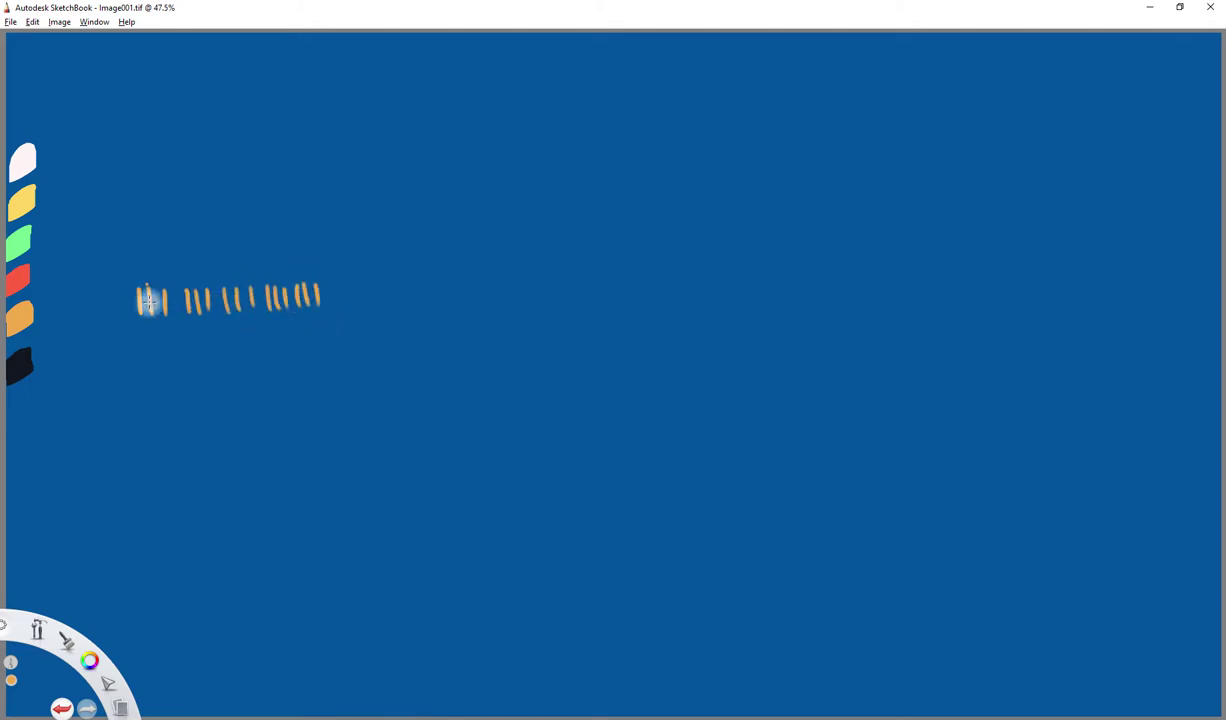
Step: Write "Stack" beside the row of strokes and draw an arc beneath each group of three
{"action": "mouse_move", "coordinate": [429, 283]}
{"action": "left_mouse_down"}
{"action": "mouse_move", "coordinate": [440, 274]}
{"action": "mouse_move", "coordinate": [429, 314]}
{"action": "left_mouse_up"}
{"action": "mouse_move", "coordinate": [452, 282]}
{"action": "left_mouse_down"}
{"action": "mouse_move", "coordinate": [447, 314]}
{"action": "mouse_move", "coordinate": [468, 291]}
{"action": "left_mouse_up"}
{"action": "left_click_drag", "start_coordinate": [495, 296], "coordinate": [515, 314]}
{"action": "mouse_move", "coordinate": [530, 272]}
{"action": "left_mouse_down"}
{"action": "mouse_move", "coordinate": [528, 316]}
{"action": "mouse_move", "coordinate": [548, 316]}
{"action": "left_mouse_up"}
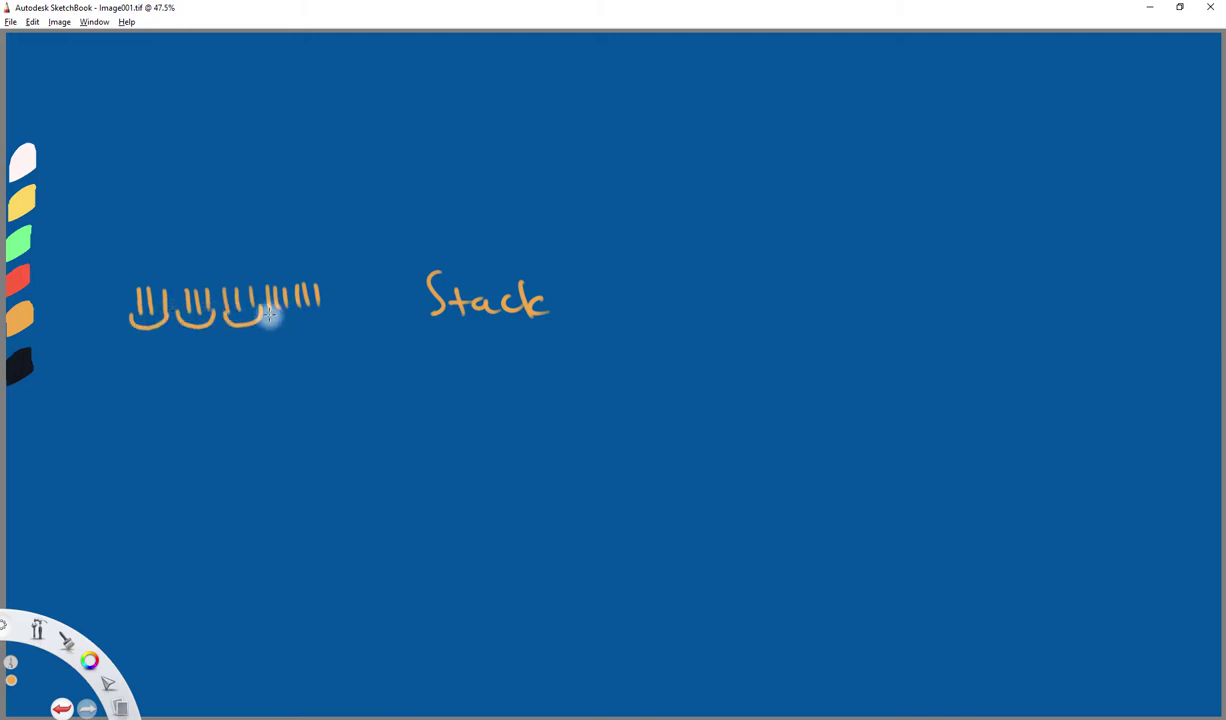
{"action": "mouse_move", "coordinate": [265, 300]}
{"action": "left_mouse_down"}
{"action": "mouse_move", "coordinate": [301, 312]}
{"action": "mouse_move", "coordinate": [333, 302]}
{"action": "left_mouse_up"}
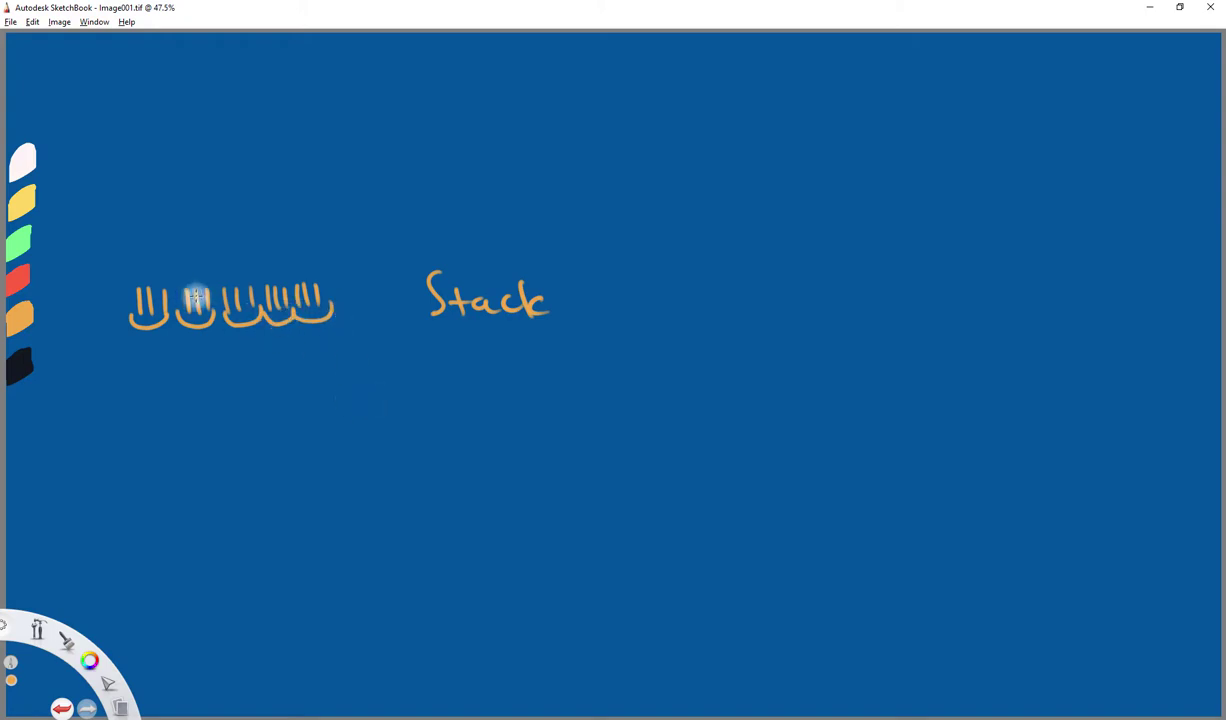
Step: Start a second row below with three separate groups of three vertical strokes, each above its own rectangle
{"action": "left_click", "coordinate": [187, 471]}
{"action": "mouse_move", "coordinate": [183, 420]}
{"action": "left_mouse_down"}
{"action": "mouse_move", "coordinate": [183, 444]}
{"action": "mouse_move", "coordinate": [204, 443]}
{"action": "left_mouse_up"}
{"action": "left_click_drag", "start_coordinate": [225, 418], "coordinate": [225, 445]}
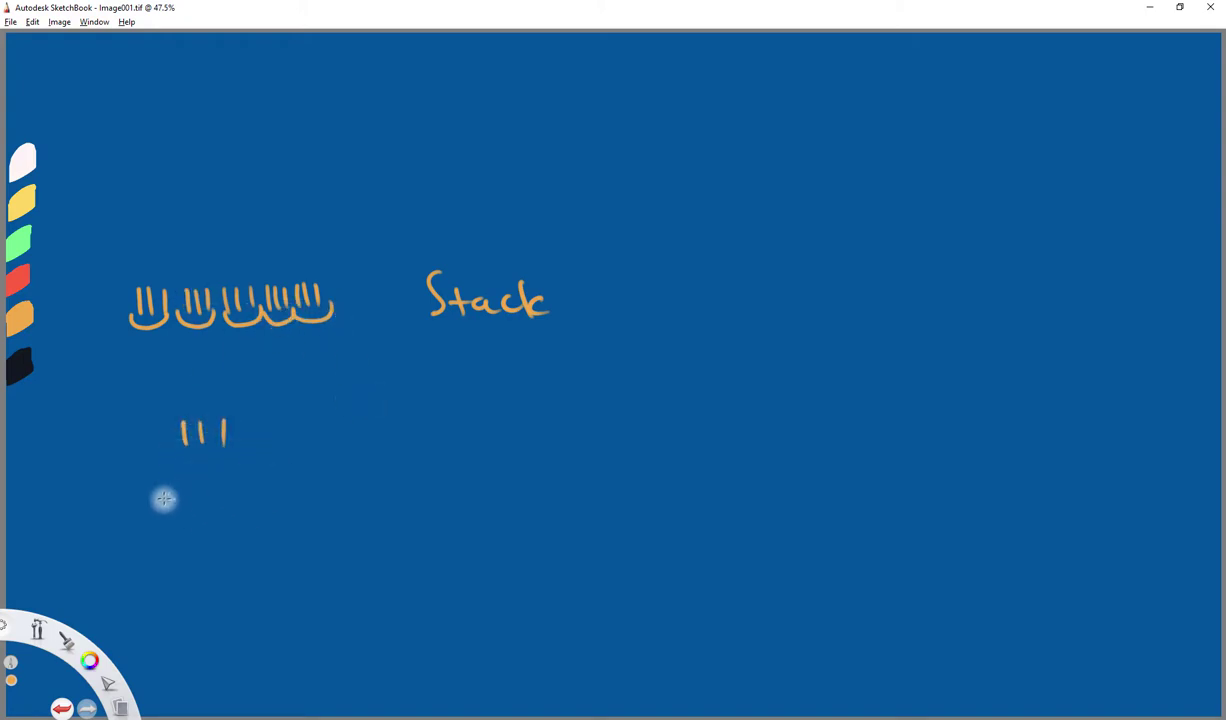
{"action": "mouse_move", "coordinate": [156, 498]}
{"action": "left_mouse_down"}
{"action": "mouse_move", "coordinate": [255, 480]}
{"action": "mouse_move", "coordinate": [258, 511]}
{"action": "mouse_move", "coordinate": [186, 518]}
{"action": "mouse_move", "coordinate": [277, 509]}
{"action": "mouse_move", "coordinate": [355, 488]}
{"action": "left_mouse_up"}
{"action": "mouse_move", "coordinate": [272, 428]}
{"action": "left_mouse_down"}
{"action": "mouse_move", "coordinate": [274, 448]}
{"action": "mouse_move", "coordinate": [321, 446]}
{"action": "left_mouse_up"}
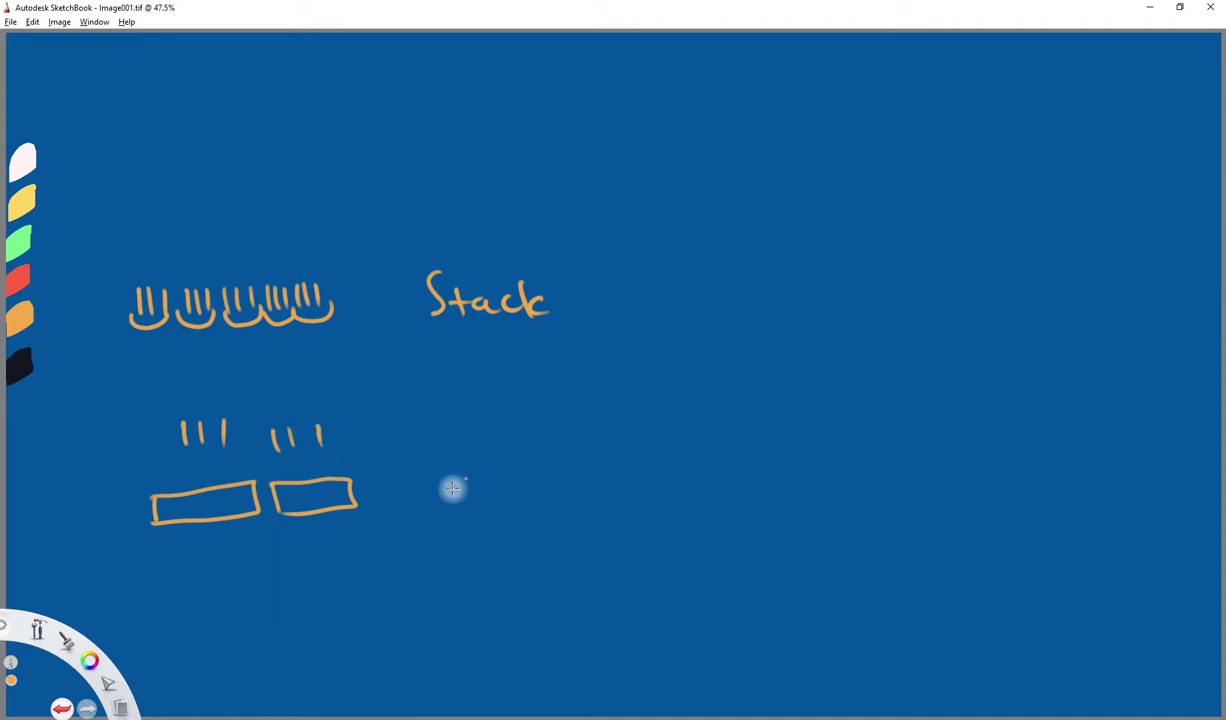
{"action": "left_click_drag", "start_coordinate": [445, 468], "coordinate": [392, 496]}
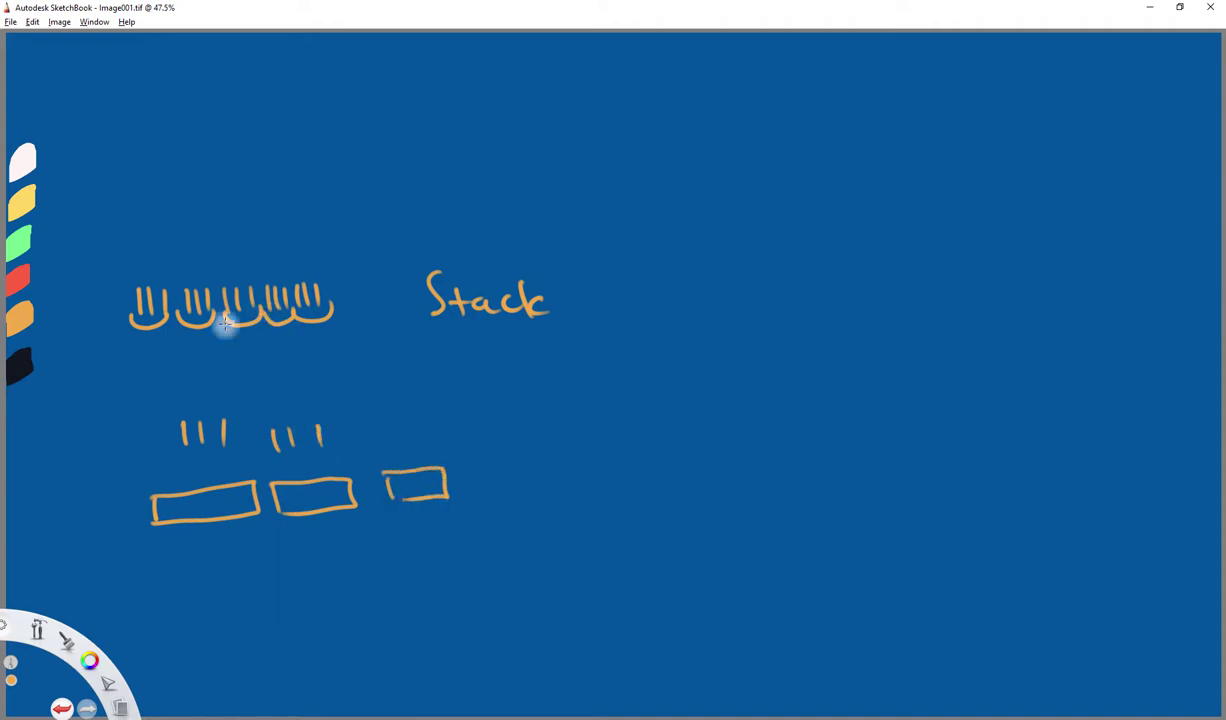
{"action": "left_click_drag", "start_coordinate": [392, 431], "coordinate": [394, 452]}
{"action": "mouse_move", "coordinate": [405, 428]}
{"action": "left_mouse_down"}
{"action": "mouse_move", "coordinate": [407, 449]}
{"action": "mouse_move", "coordinate": [423, 446]}
{"action": "left_mouse_up"}
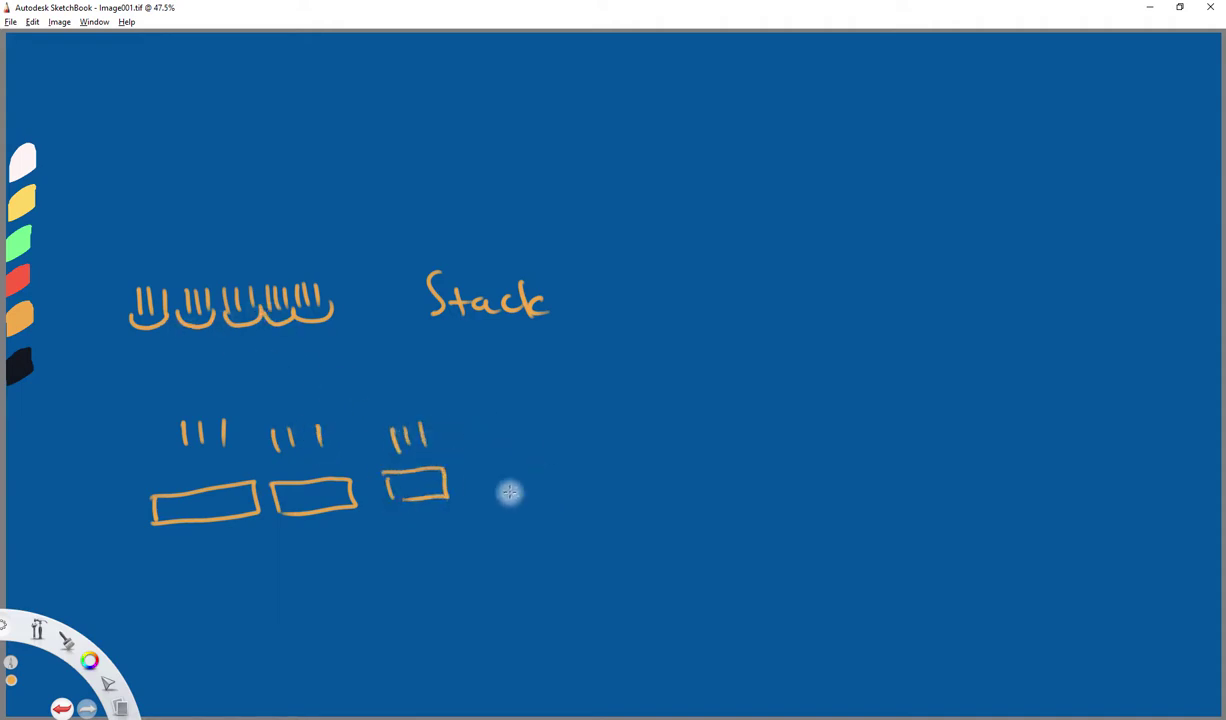
Step: Extend the second row with two more rectangles, each with three vertical strokes above it
{"action": "mouse_move", "coordinate": [497, 464]}
{"action": "left_mouse_down"}
{"action": "mouse_move", "coordinate": [490, 491]}
{"action": "mouse_move", "coordinate": [555, 493]}
{"action": "left_mouse_up"}
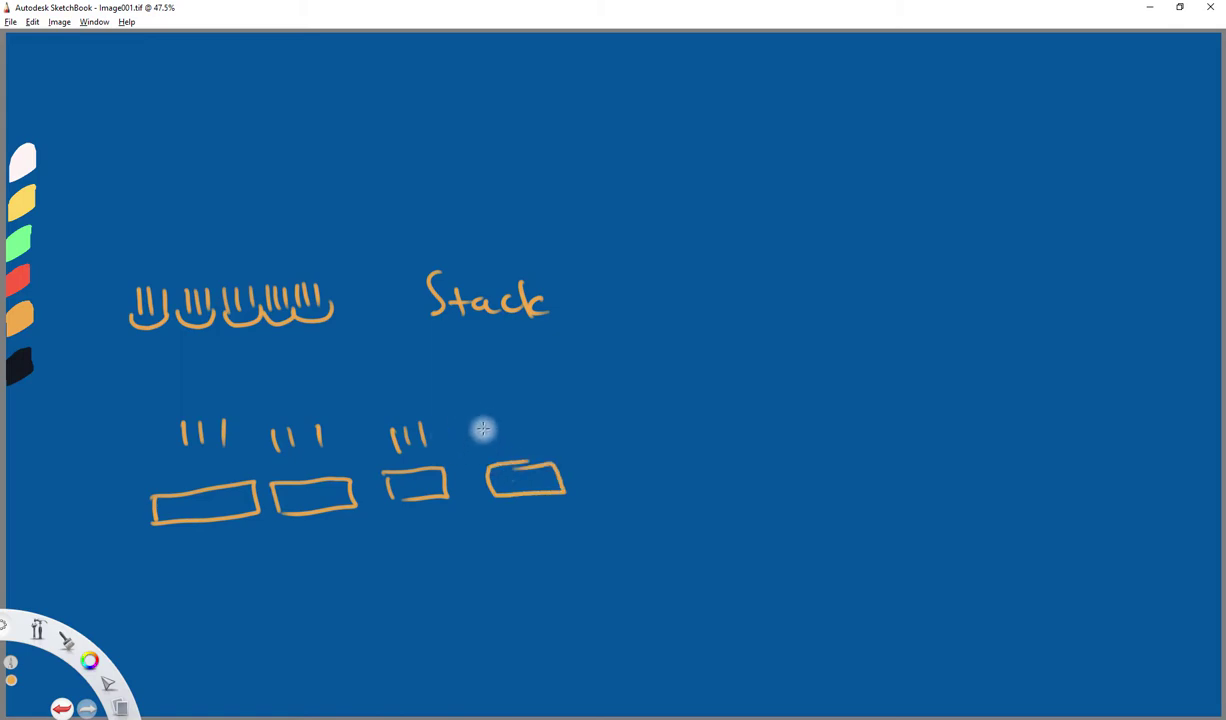
{"action": "mouse_move", "coordinate": [489, 420]}
{"action": "left_mouse_down"}
{"action": "mouse_move", "coordinate": [490, 438]}
{"action": "mouse_move", "coordinate": [503, 437]}
{"action": "left_mouse_up"}
{"action": "left_click_drag", "start_coordinate": [519, 416], "coordinate": [515, 444]}
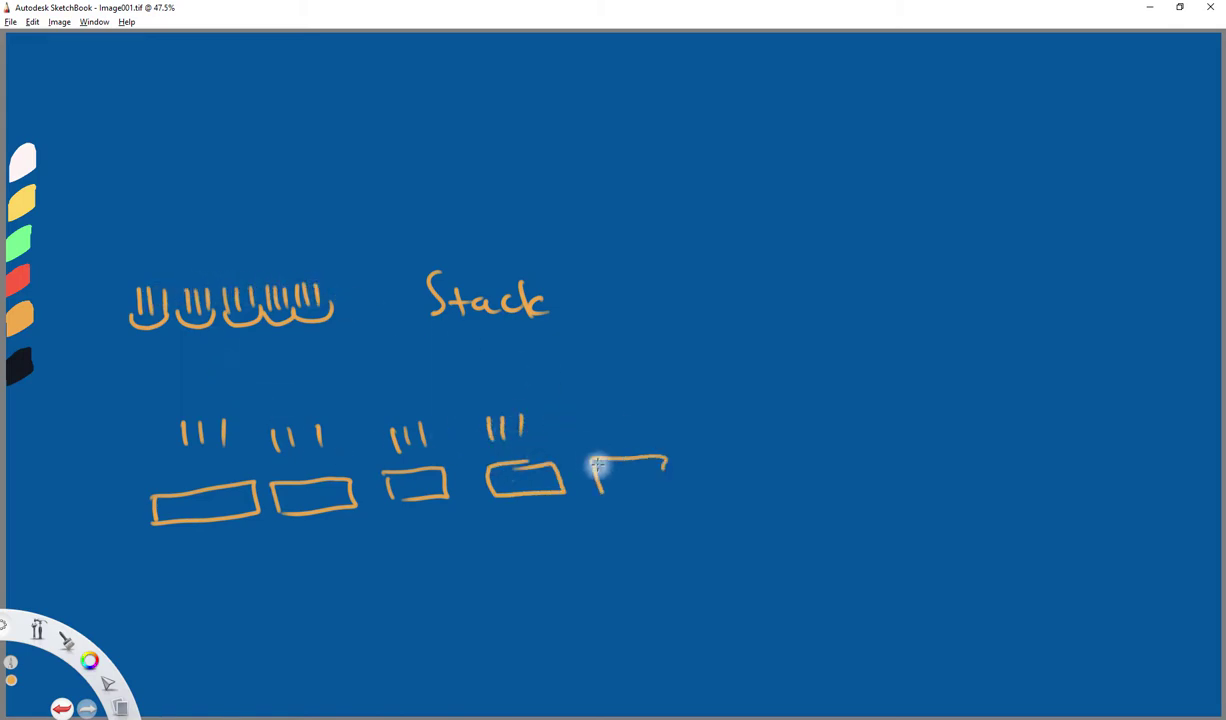
{"action": "left_click_drag", "start_coordinate": [667, 460], "coordinate": [594, 494]}
{"action": "left_click_drag", "start_coordinate": [603, 422], "coordinate": [604, 440]}
{"action": "left_click_drag", "start_coordinate": [620, 421], "coordinate": [621, 438]}
{"action": "left_click_drag", "start_coordinate": [636, 420], "coordinate": [638, 437]}
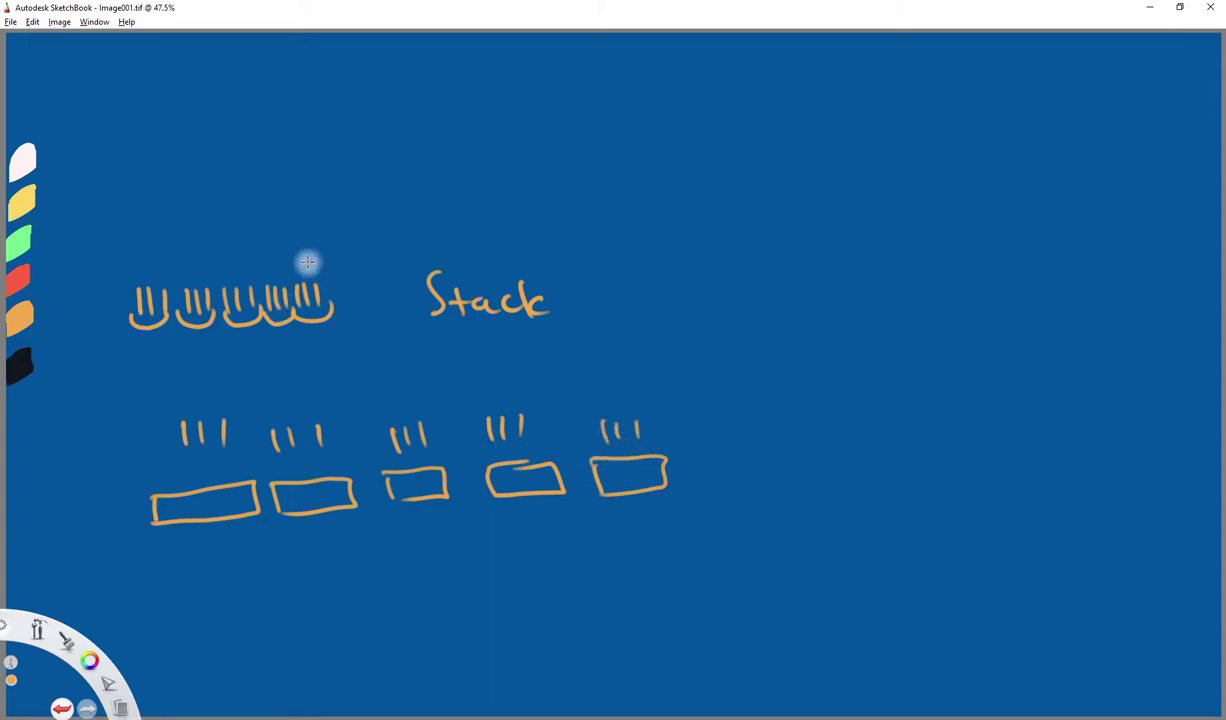
Step: Label the upper row "15 frames" after "Stack" and the lower row of rectangles "5 frames"
{"action": "left_click_drag", "start_coordinate": [629, 285], "coordinate": [628, 310]}
{"action": "mouse_move", "coordinate": [712, 274]}
{"action": "left_mouse_down"}
{"action": "mouse_move", "coordinate": [706, 322]}
{"action": "mouse_move", "coordinate": [712, 298]}
{"action": "left_mouse_up"}
{"action": "left_click_drag", "start_coordinate": [718, 300], "coordinate": [794, 293]}
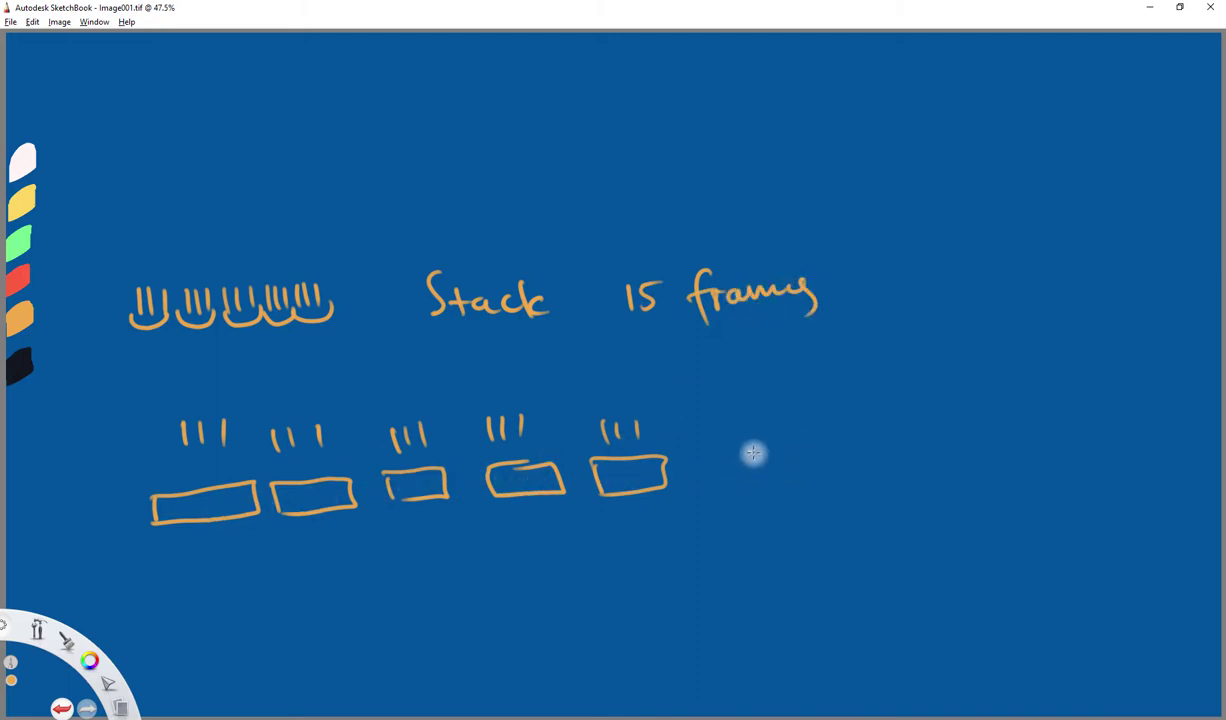
{"action": "left_click_drag", "start_coordinate": [748, 451], "coordinate": [740, 478]}
{"action": "mouse_move", "coordinate": [746, 451]}
{"action": "left_mouse_down"}
{"action": "mouse_move", "coordinate": [770, 450]}
{"action": "mouse_move", "coordinate": [791, 505]}
{"action": "left_mouse_up"}
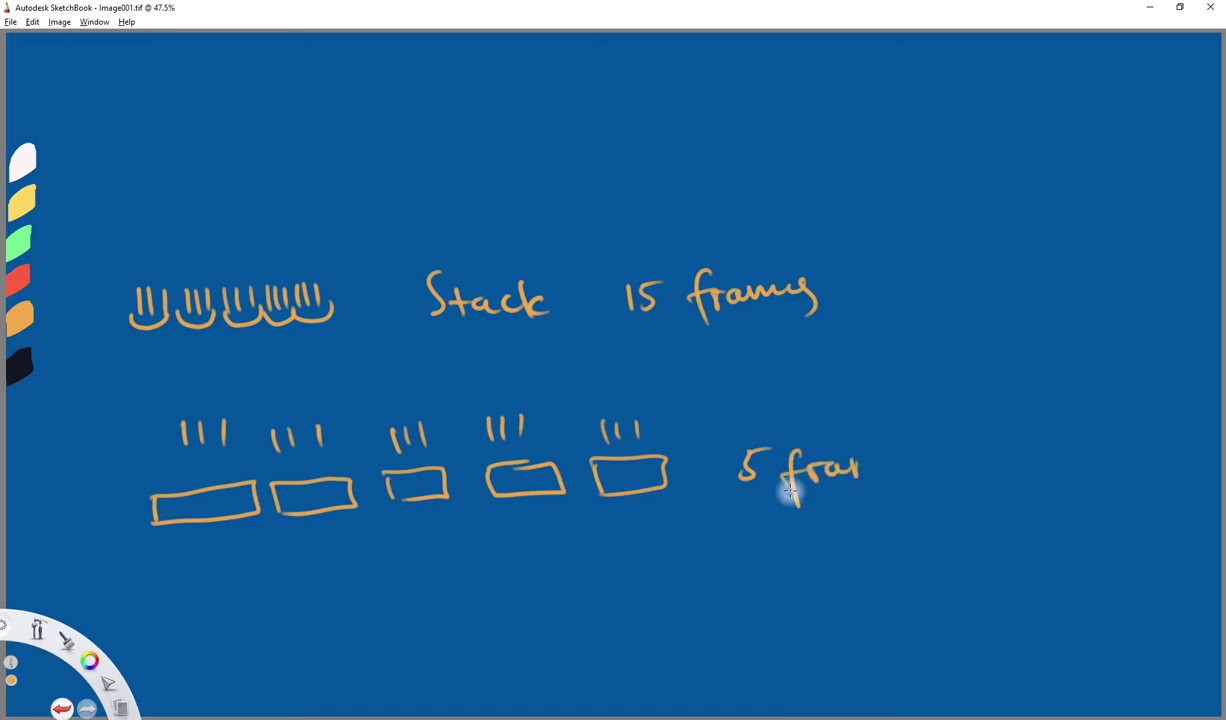
{"action": "left_click_drag", "start_coordinate": [913, 451], "coordinate": [904, 484]}
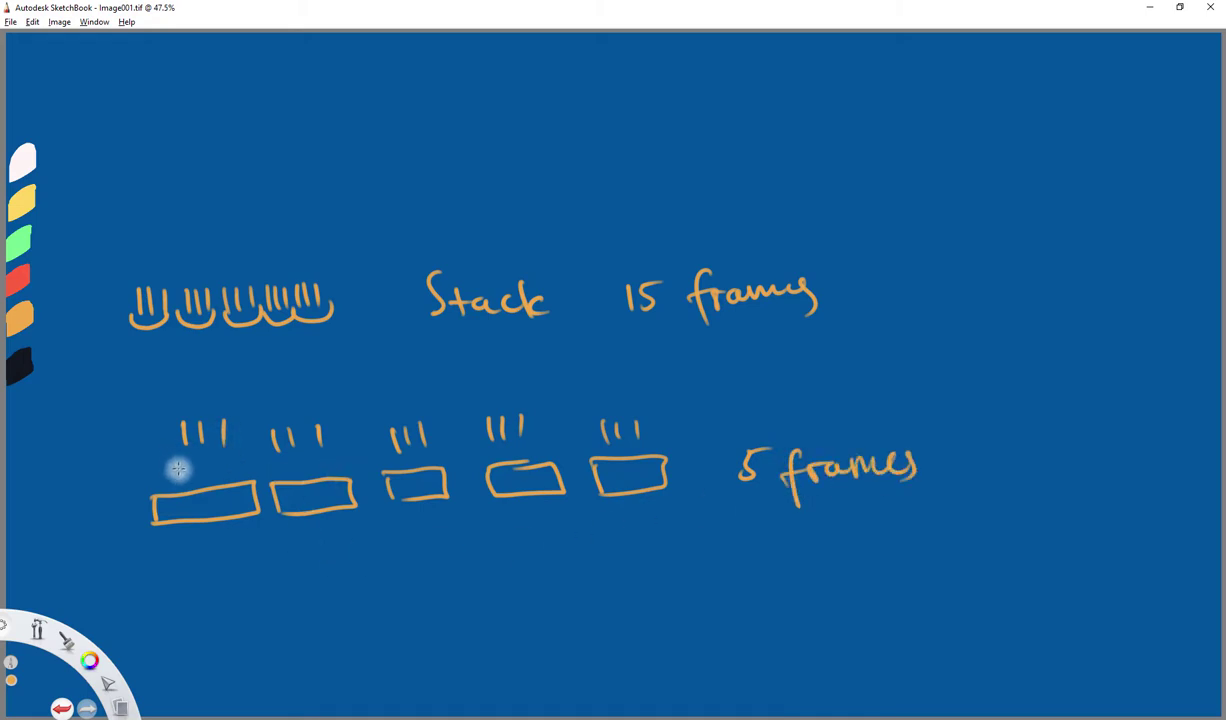
Step: Draw brackets under the lower row's first three strokes, the entire upper row of strokes, and the "5 frames" label
{"action": "left_click_drag", "start_coordinate": [172, 452], "coordinate": [228, 437]}
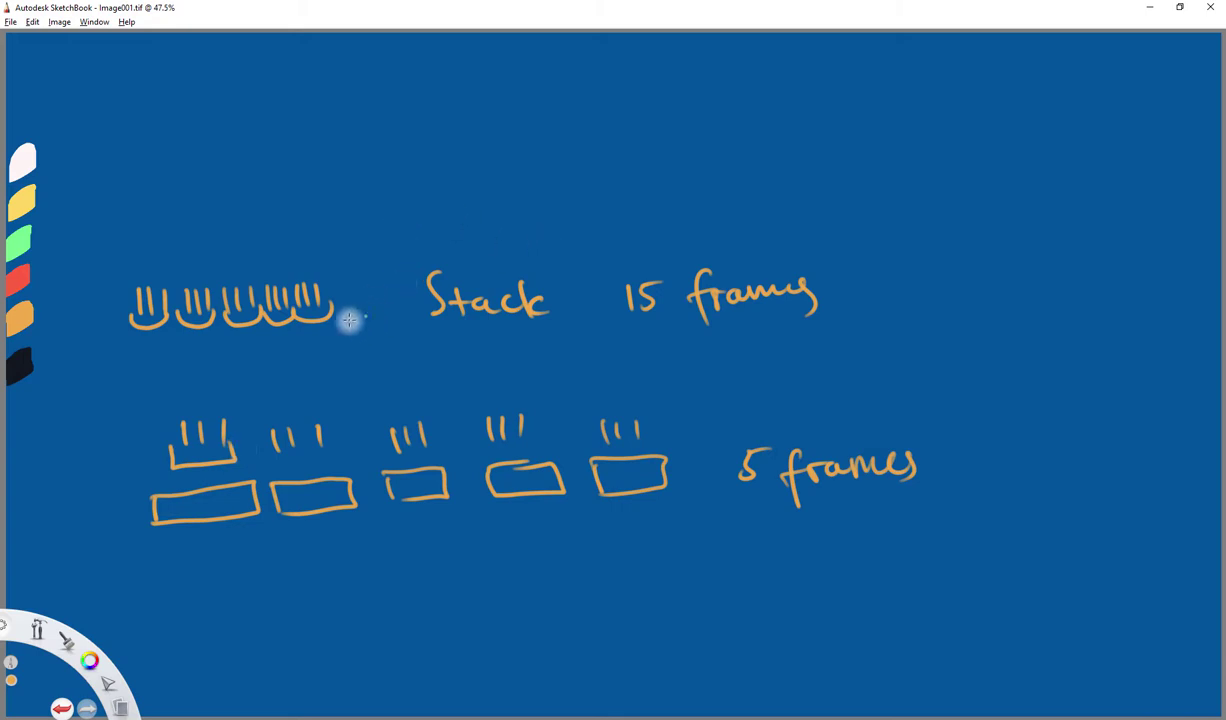
{"action": "mouse_move", "coordinate": [109, 331]}
{"action": "left_mouse_down"}
{"action": "mouse_move", "coordinate": [286, 355]}
{"action": "mouse_move", "coordinate": [334, 320]}
{"action": "left_mouse_up"}
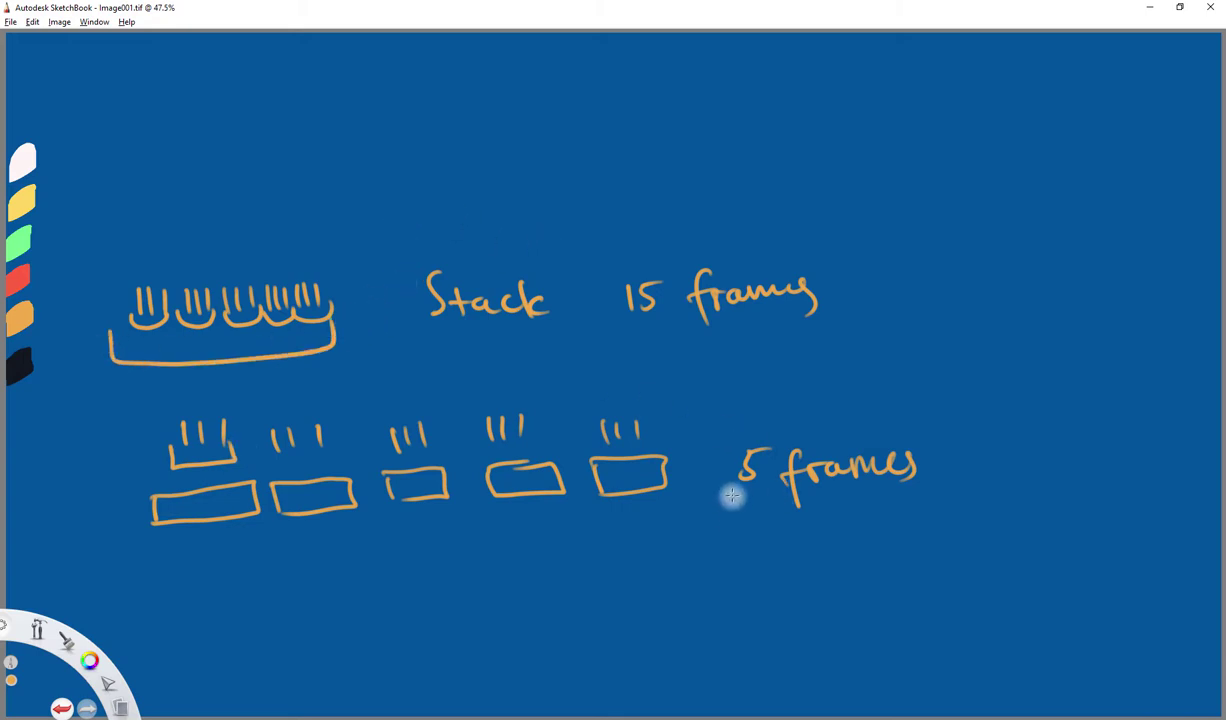
{"action": "left_click_drag", "start_coordinate": [733, 495], "coordinate": [905, 462]}
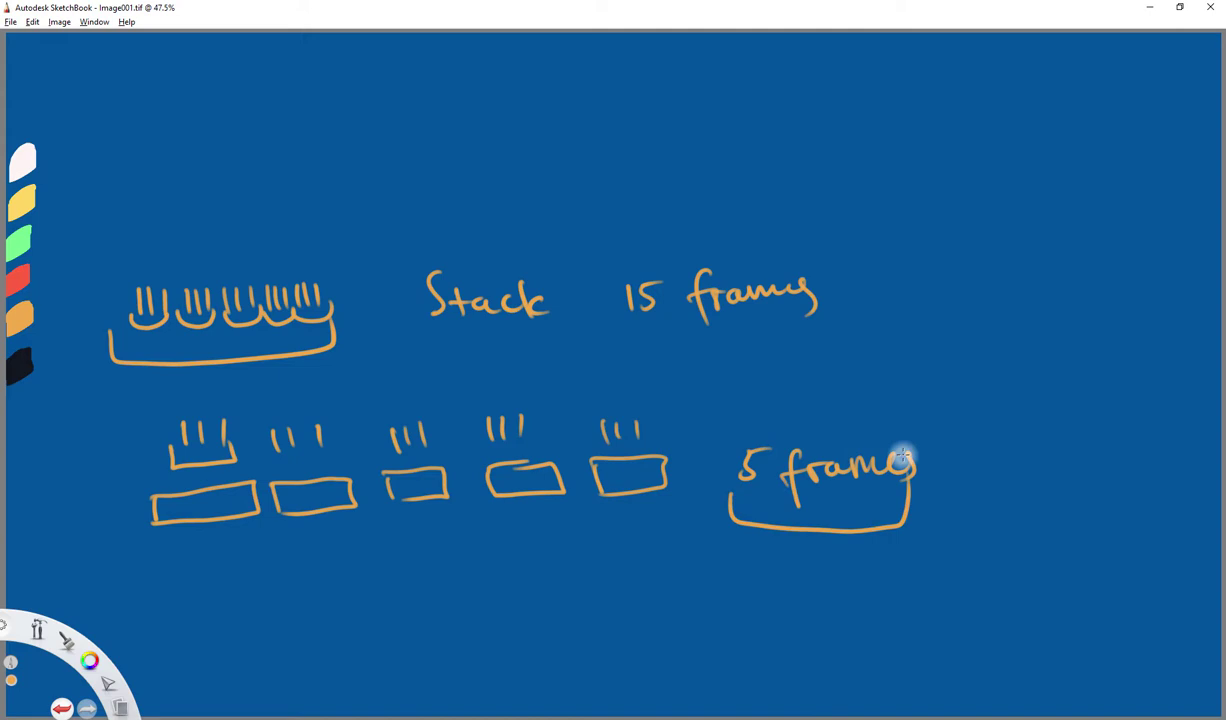